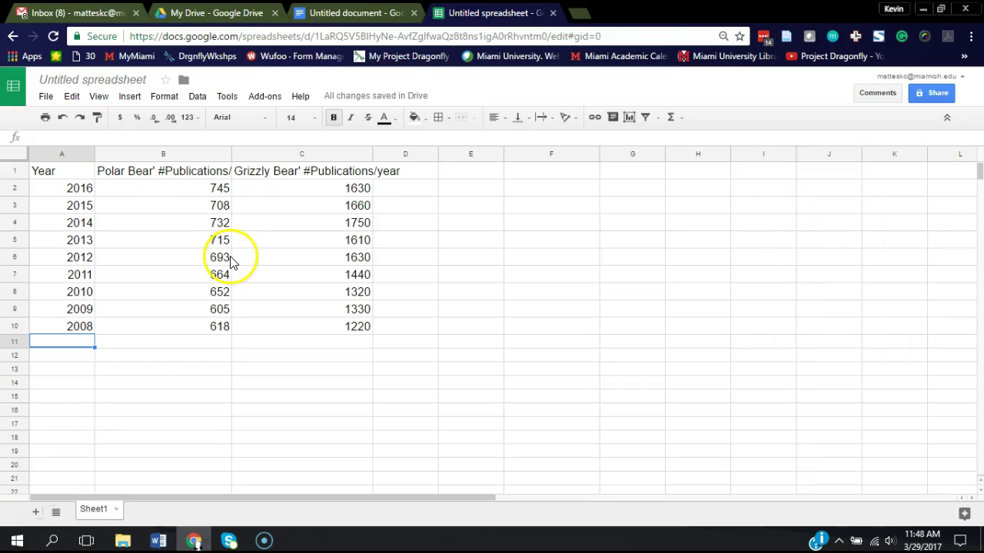
left_click(176, 175)
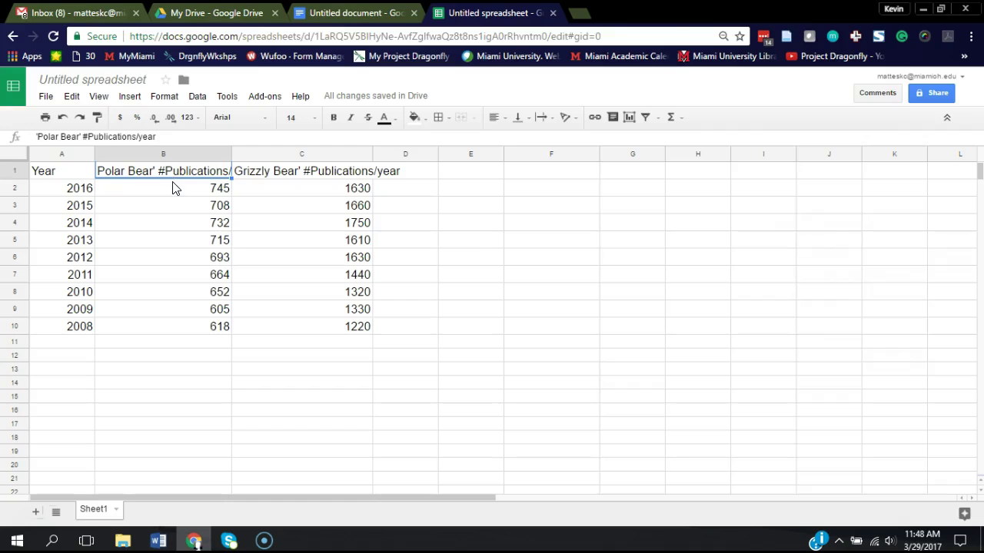
left_click(240, 178)
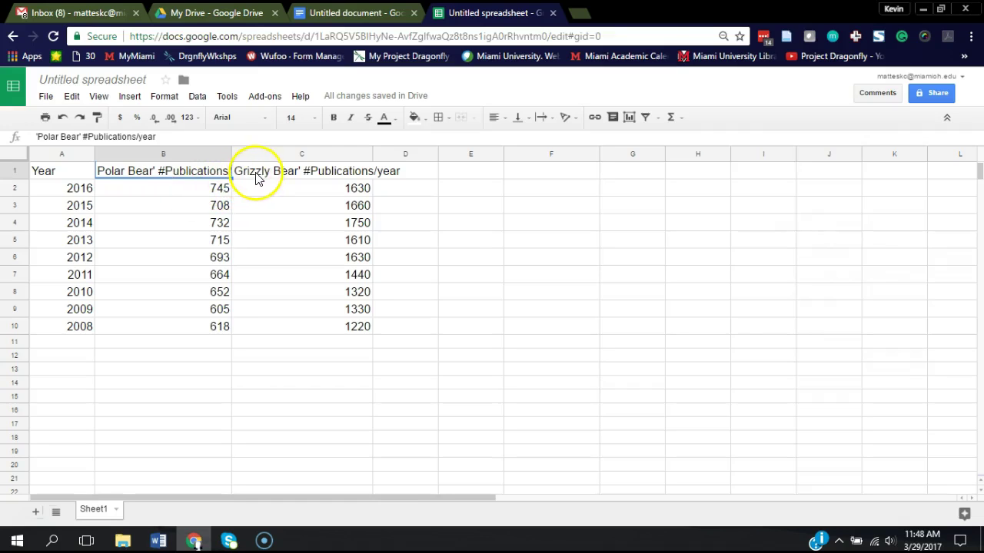
left_click(253, 176)
left_click(189, 175)
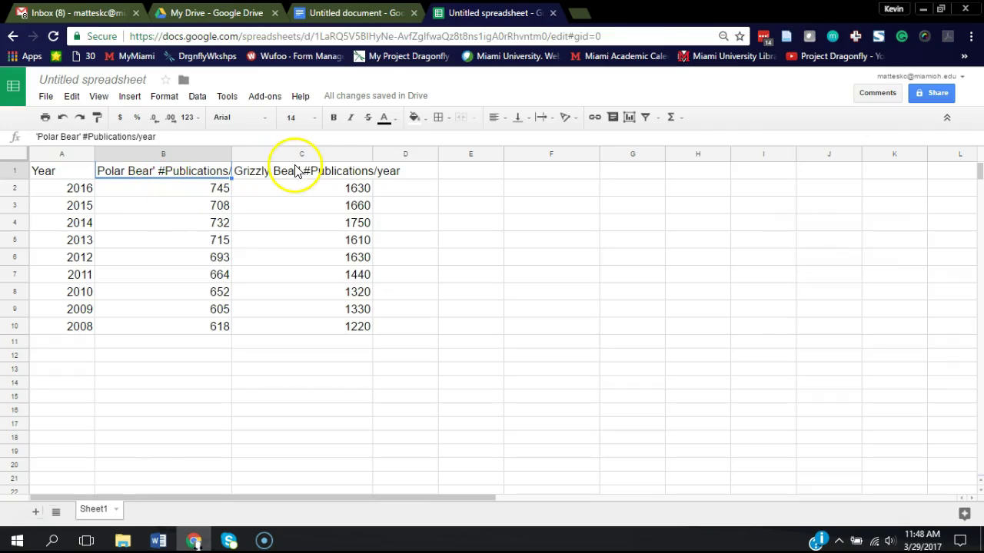
left_click(297, 170)
left_click(193, 176)
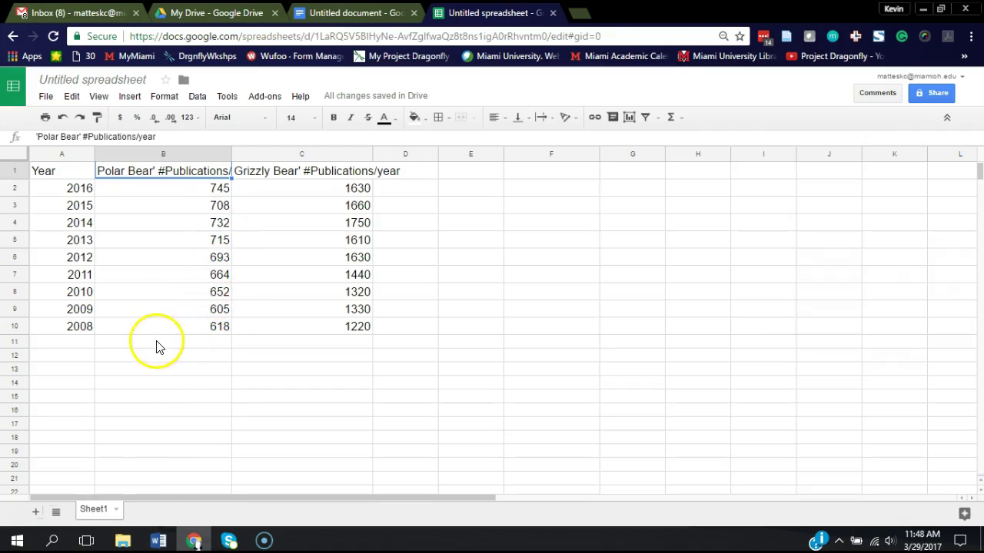
- Enter the row labels AVERAGE, MIN, MAX and STDEV in cells A11 to A14 below the years
left_click(80, 343)
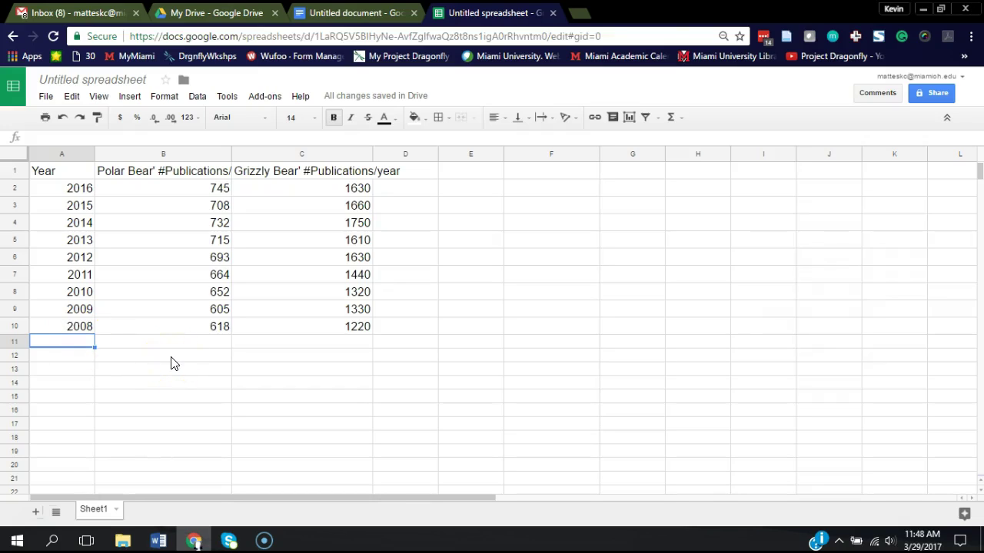
type("AVERAGE")
key("Return")
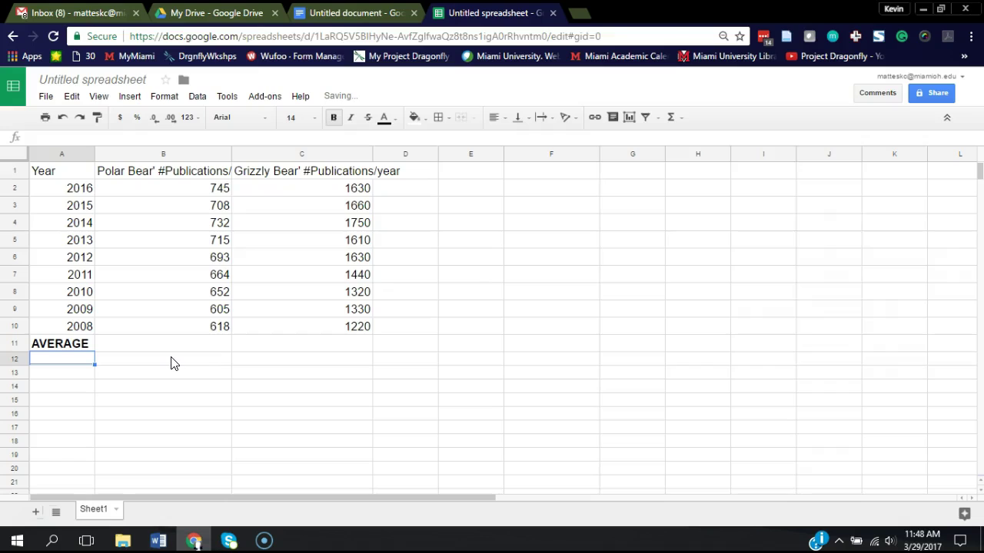
type("MIN")
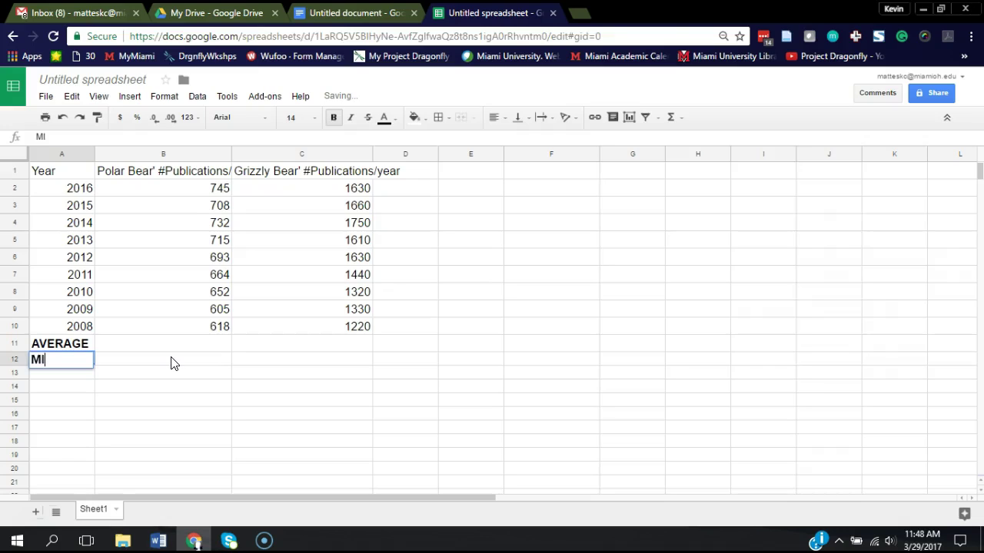
key("Return")
type("MAX")
key("Return")
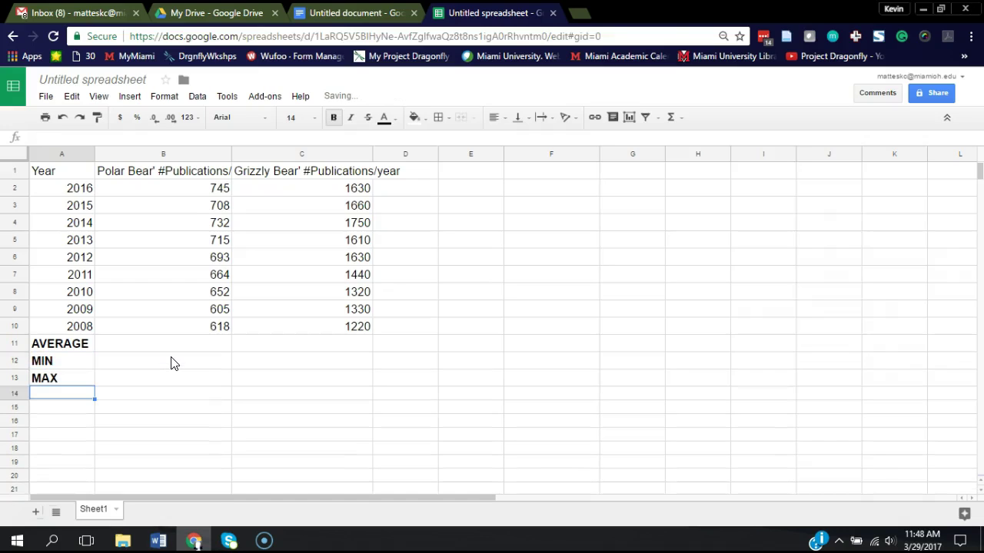
type("STAD")
key("BackSpace")
key("BackSpace")
type("D")
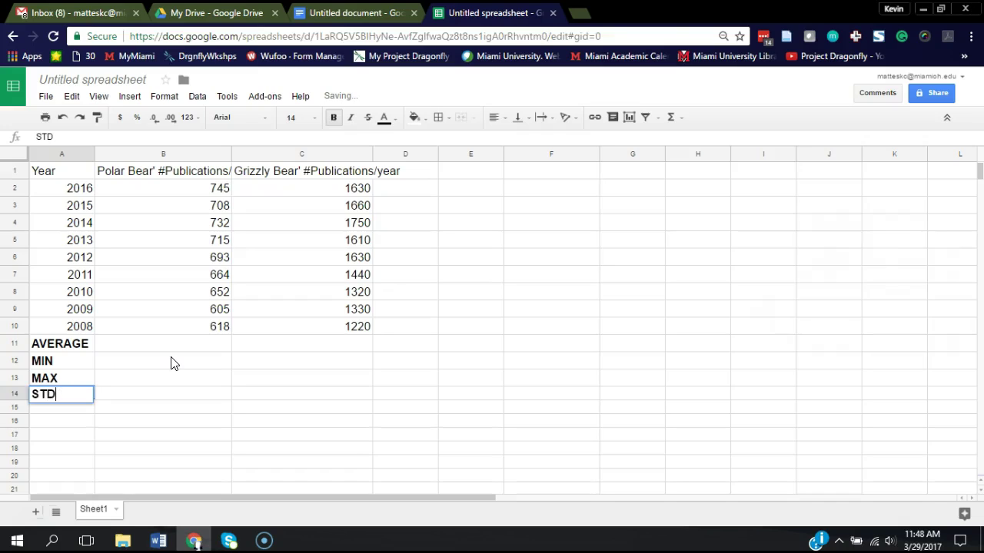
type("EV")
key("Tab")
- Calculate the average of the polar bear publications in B11 with =AVERAGE(B2:B10)
key("Up")
key("Up")
key("Up")
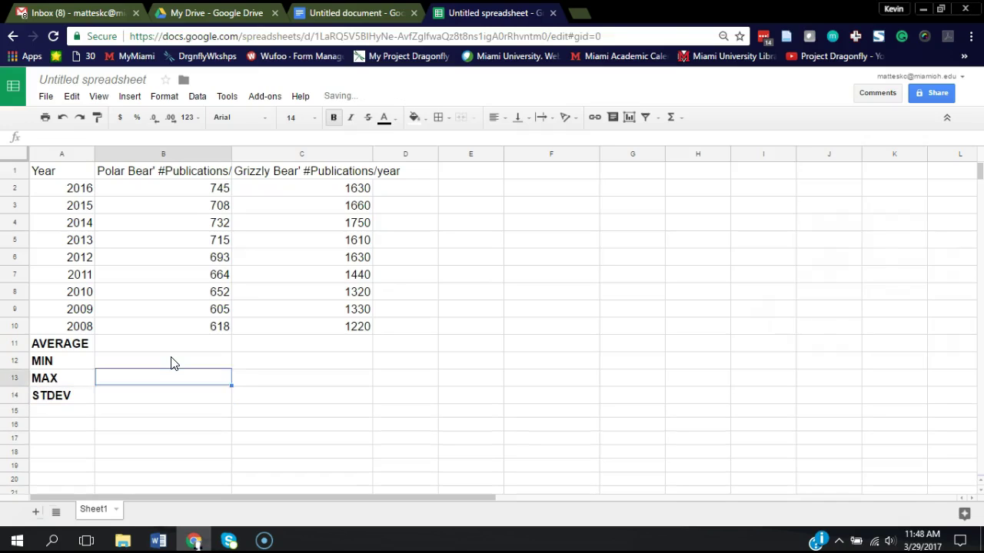
type("=")
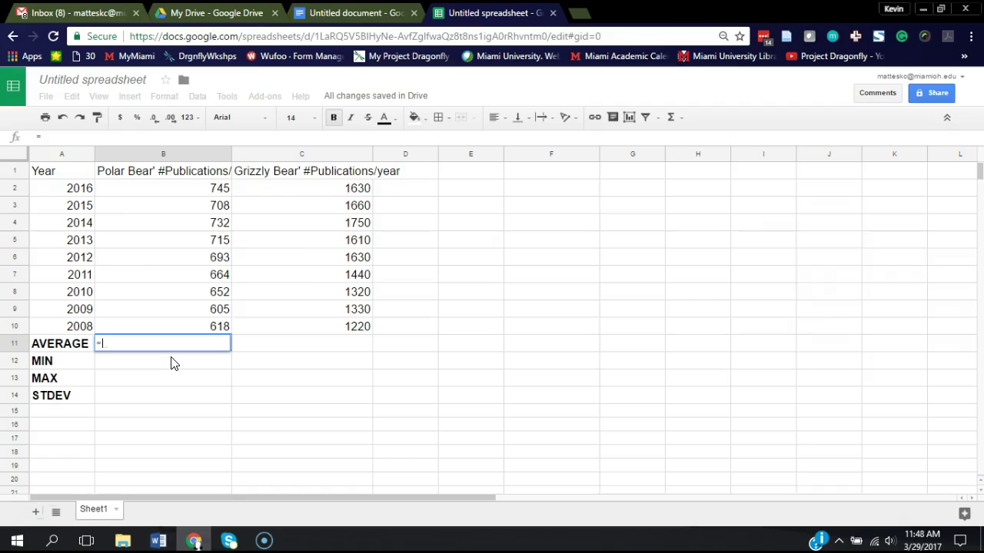
type("AVERAG")
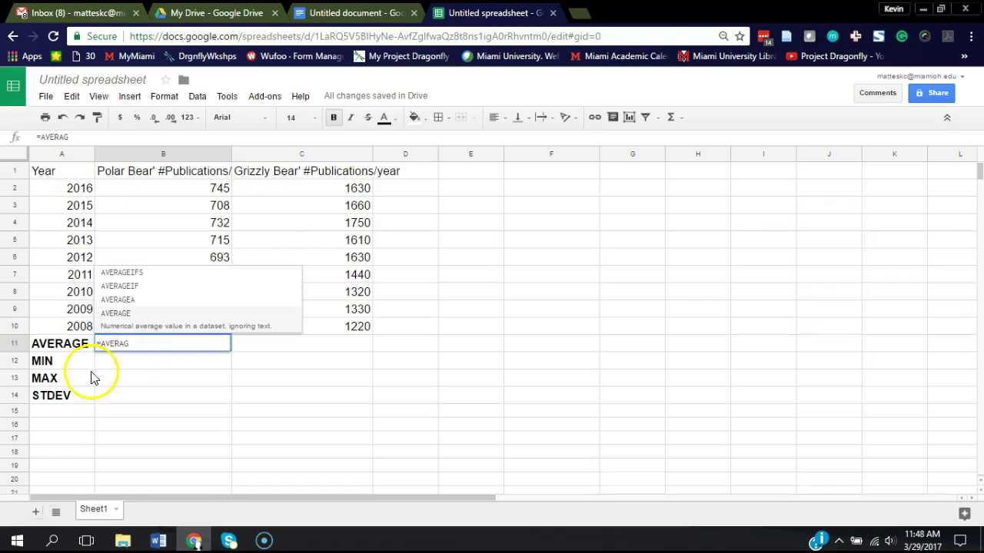
left_click(140, 320)
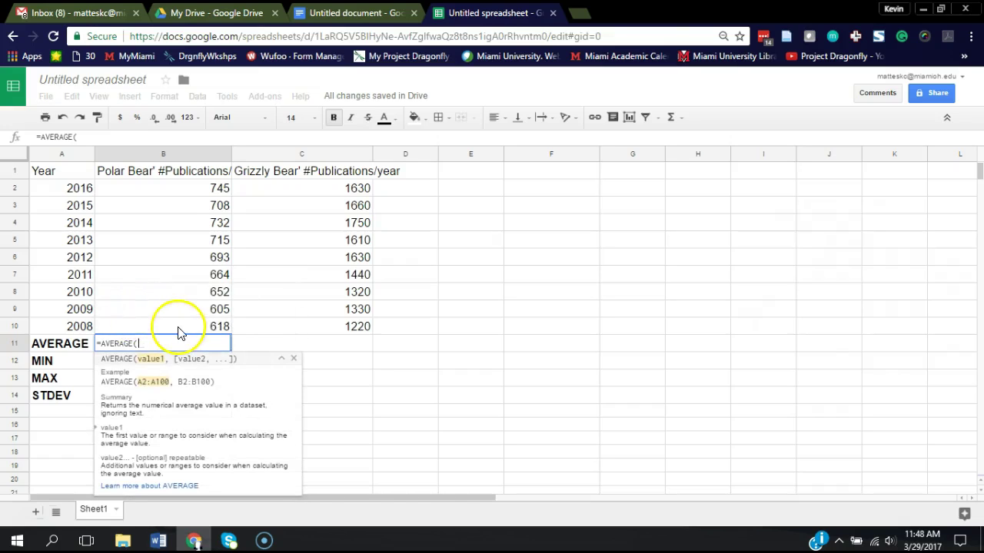
left_click_drag(182, 328, 186, 198)
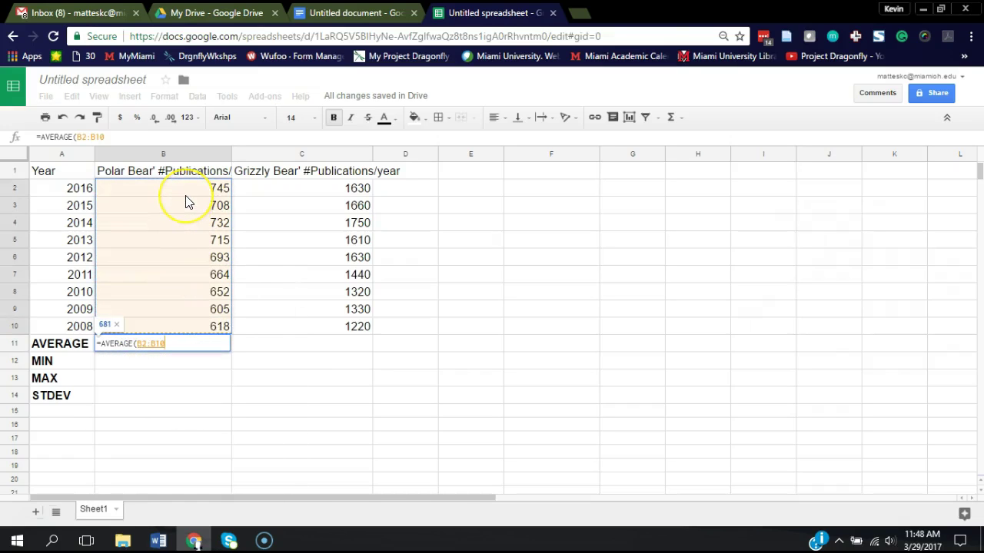
type(")")
key("Return")
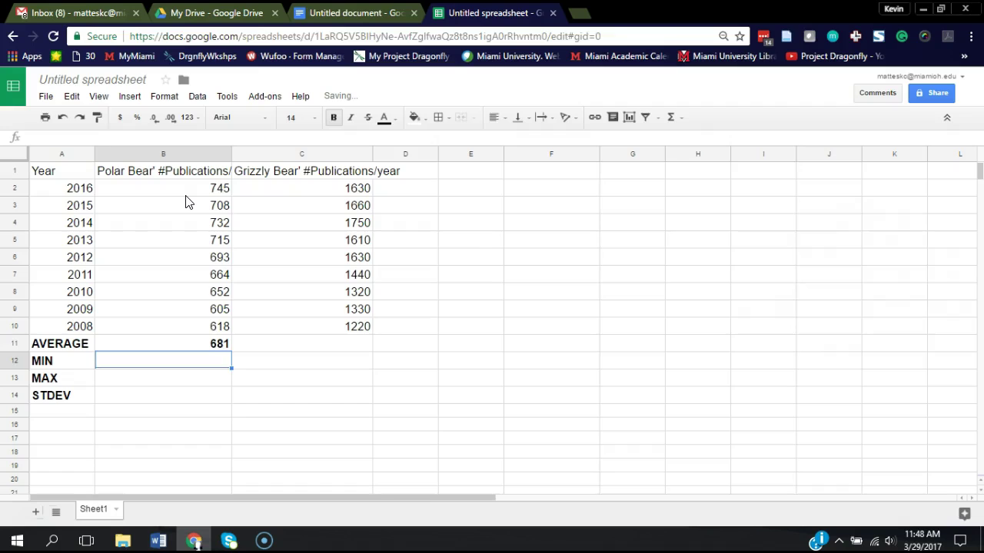
- Fill the AVERAGE formula from B11 across to C11 for the grizzly bear publications and check it
key("Up")
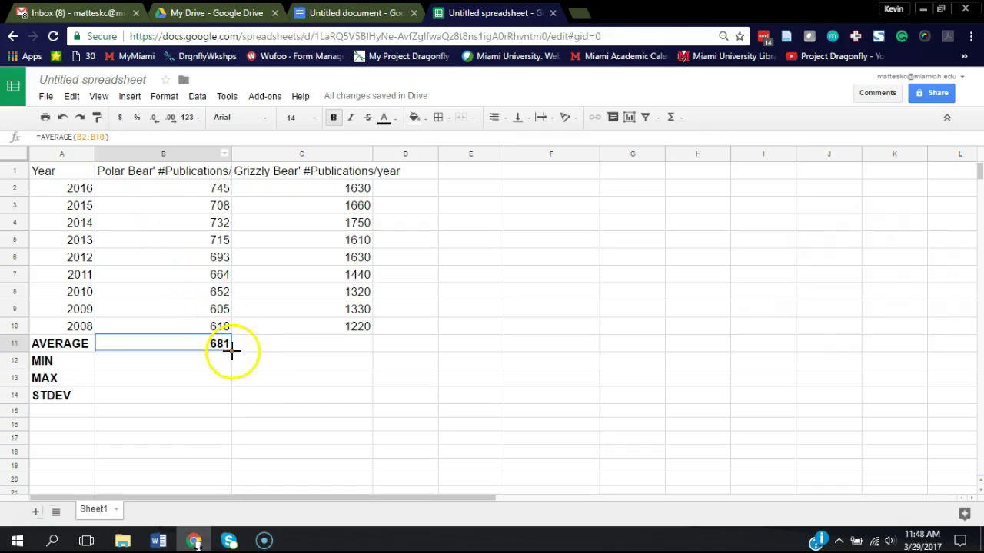
left_click_drag(231, 351, 309, 348)
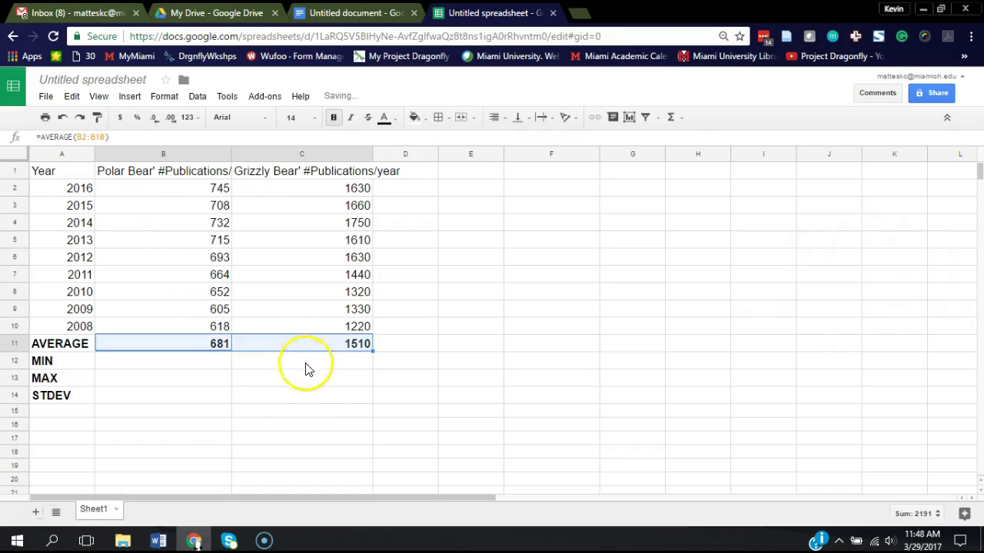
left_click(359, 351)
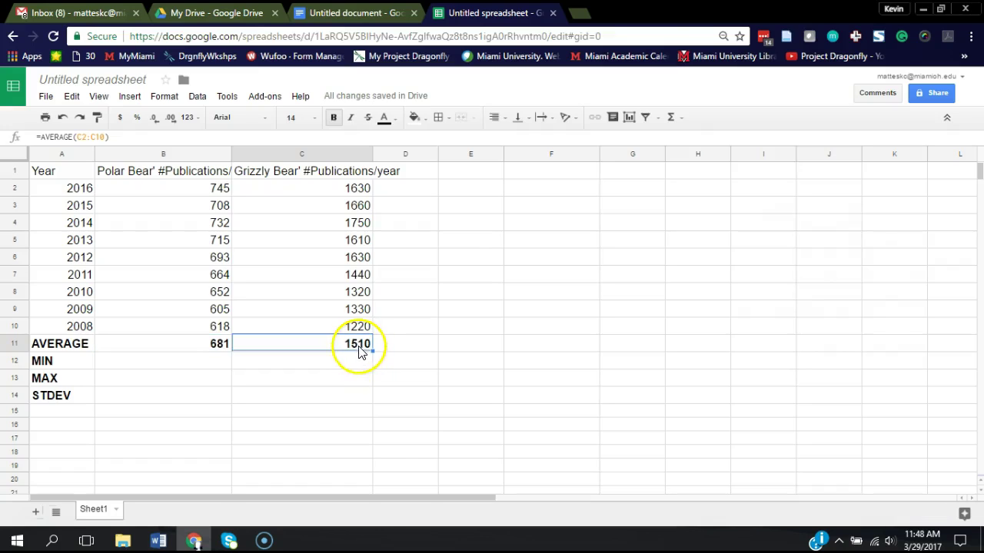
left_click(219, 345)
- Calculate the minimum of B2:B10 in B12 with the MIN function and fill it across to C12
left_click(163, 365)
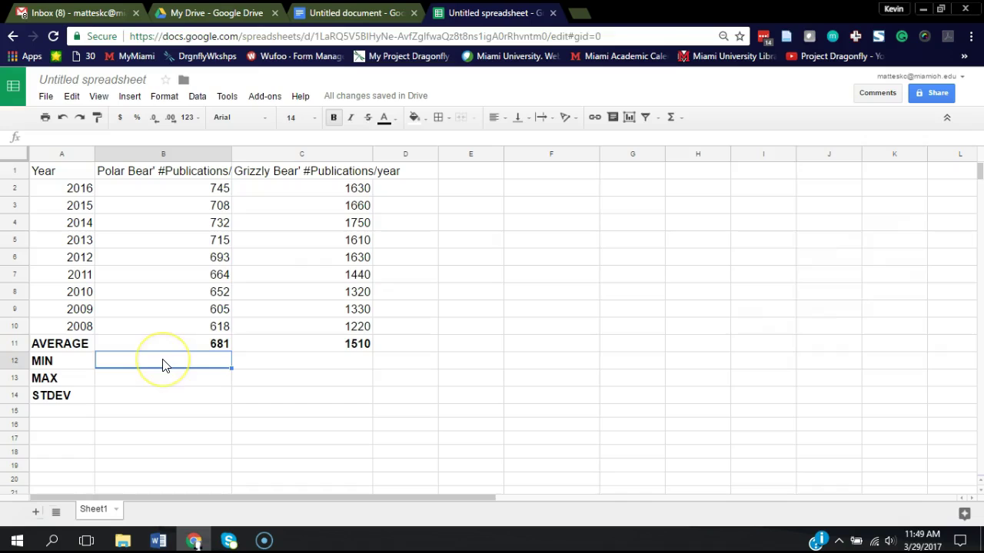
type("=MIN")
left_click(172, 339)
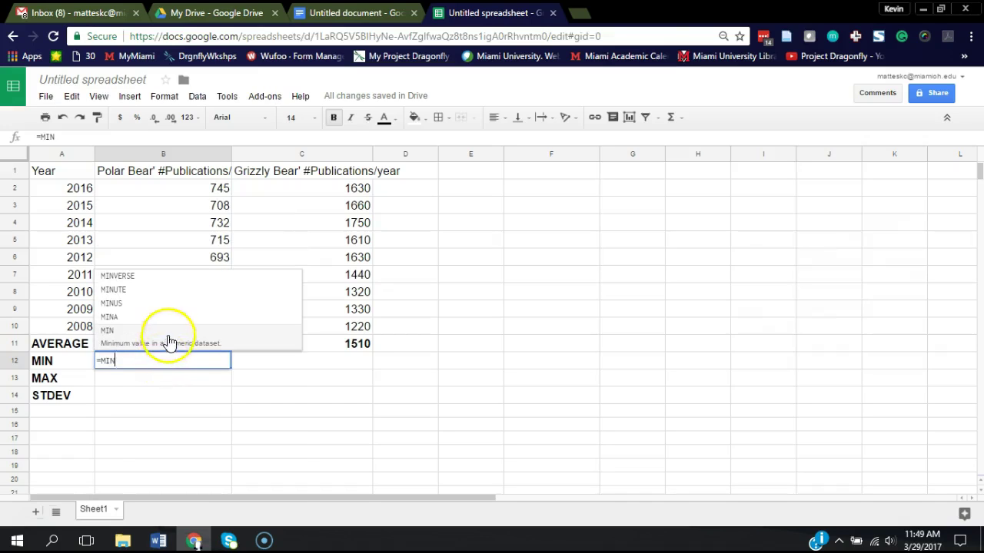
left_click_drag(193, 327, 192, 192)
key("Return")
left_click(230, 369)
left_click_drag(231, 369, 307, 367)
- Calculate the maximum in B13 with =MAX(B2:B10) and fill the formula across to C13
left_click(163, 378)
type("=MAX")
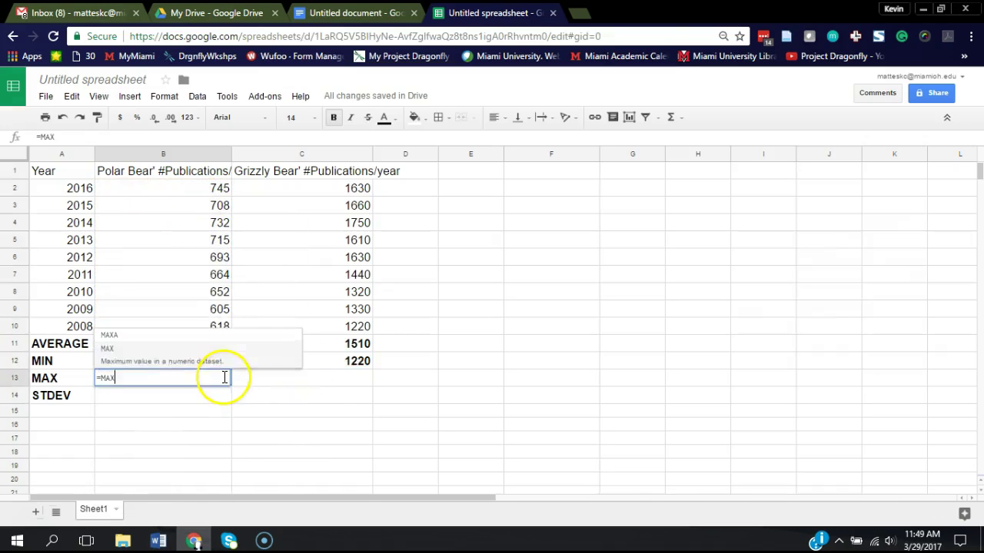
left_click(105, 329)
left_click_drag(220, 326, 220, 191)
key("Return")
left_click(163, 379)
left_click_drag(230, 386, 289, 393)
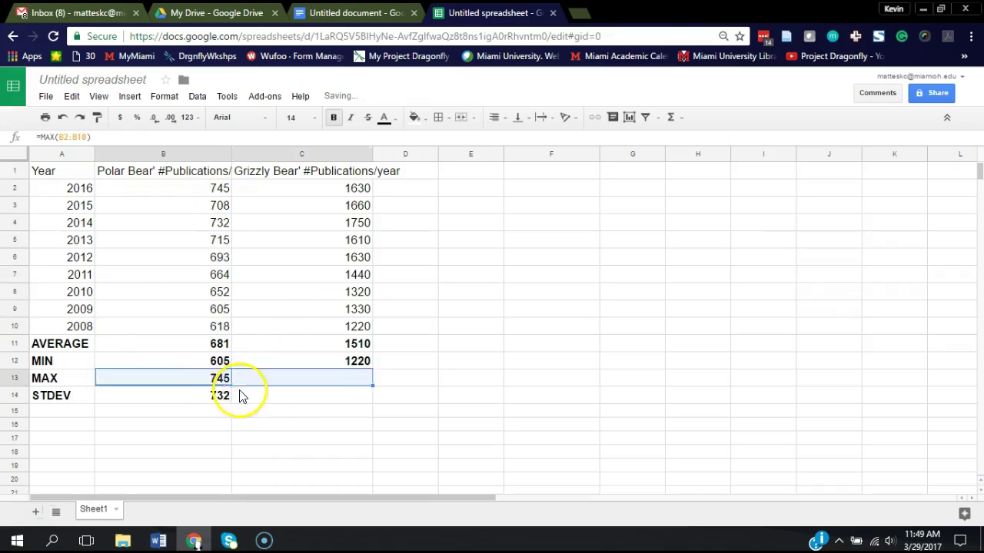
- Calculate the standard deviation in B14 with =STDEV(B2:B10) and fill the formula across to C14
left_click(226, 395)
type("=ST")
left_click(138, 323)
left_click_drag(220, 326, 199, 210)
key("Return")
left_click(223, 395)
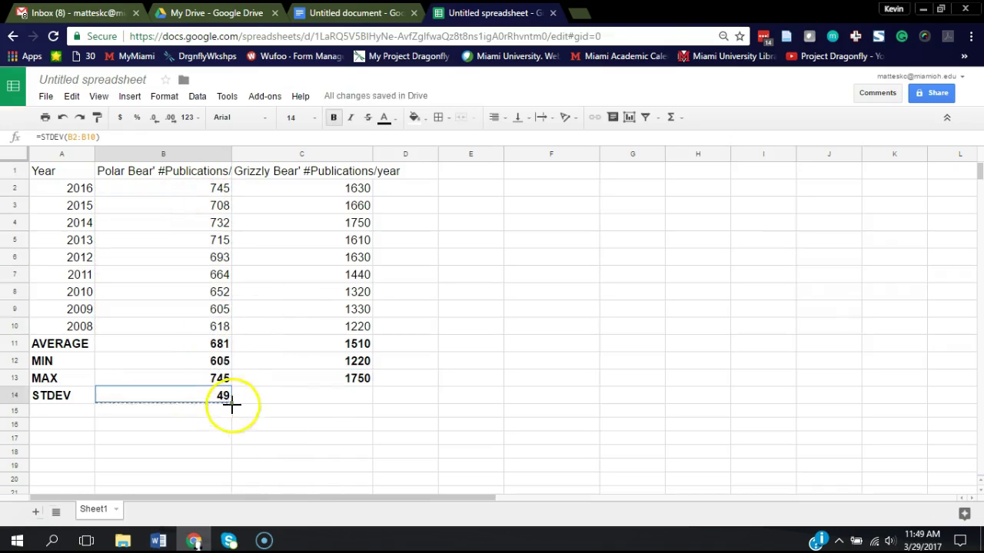
left_click_drag(230, 402, 308, 431)
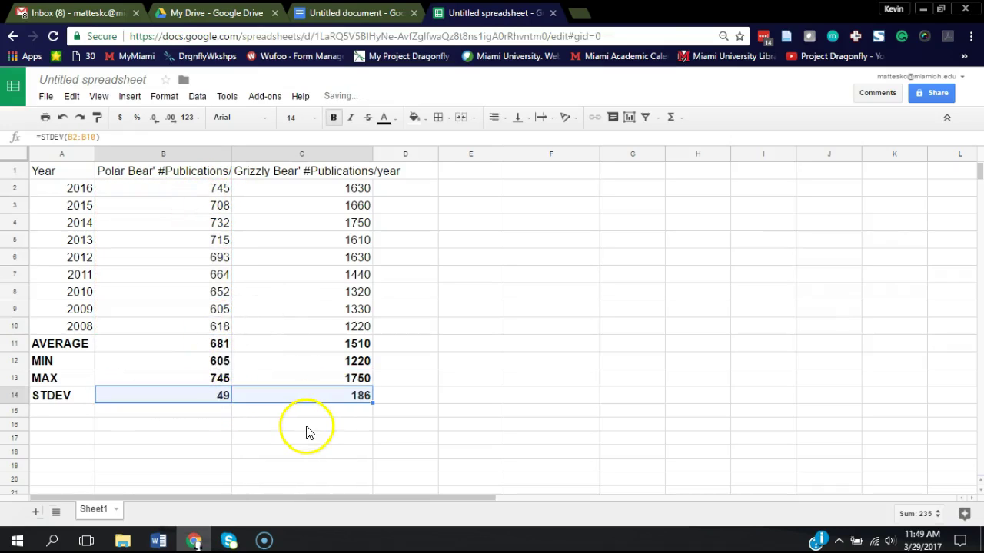
- Examine the summary statistics and yearly data, comparing the averages and standard deviations of the polar bear and grizzly bear columns
left_click(206, 367)
left_click(206, 383)
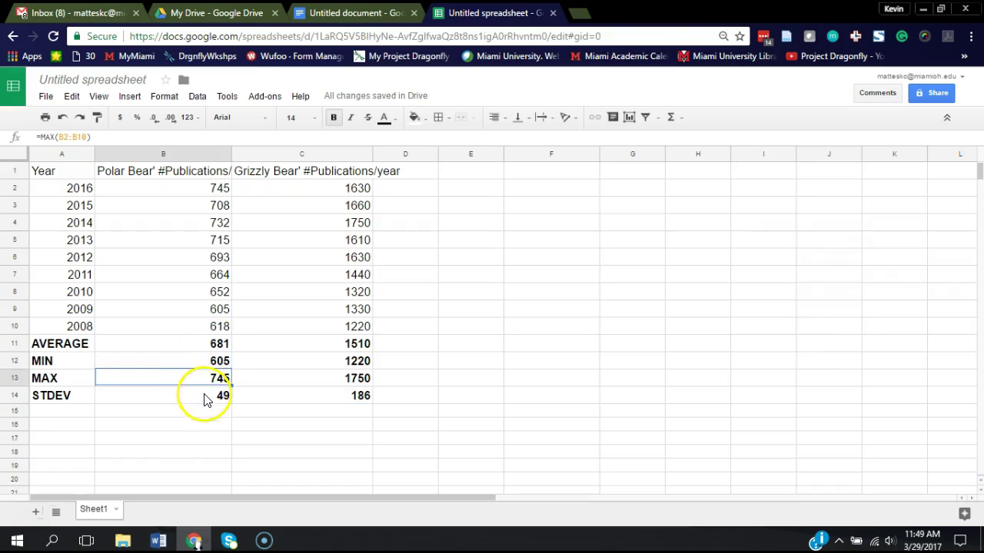
key("Down")
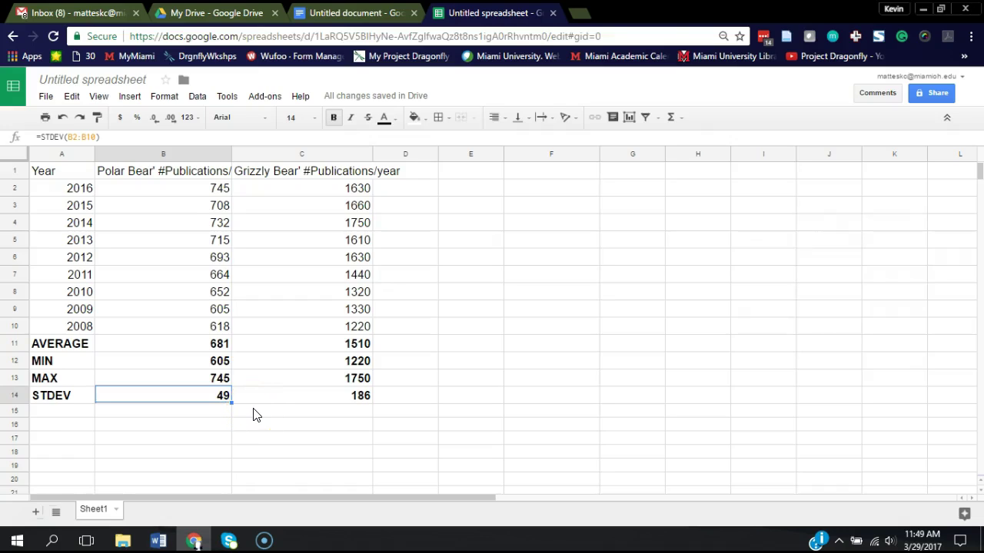
left_click(66, 430)
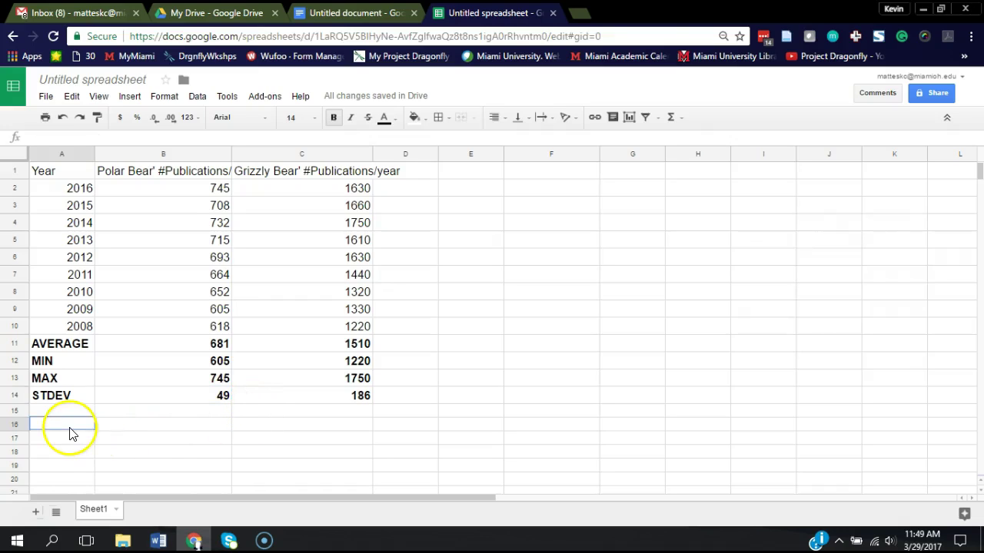
left_click(170, 428)
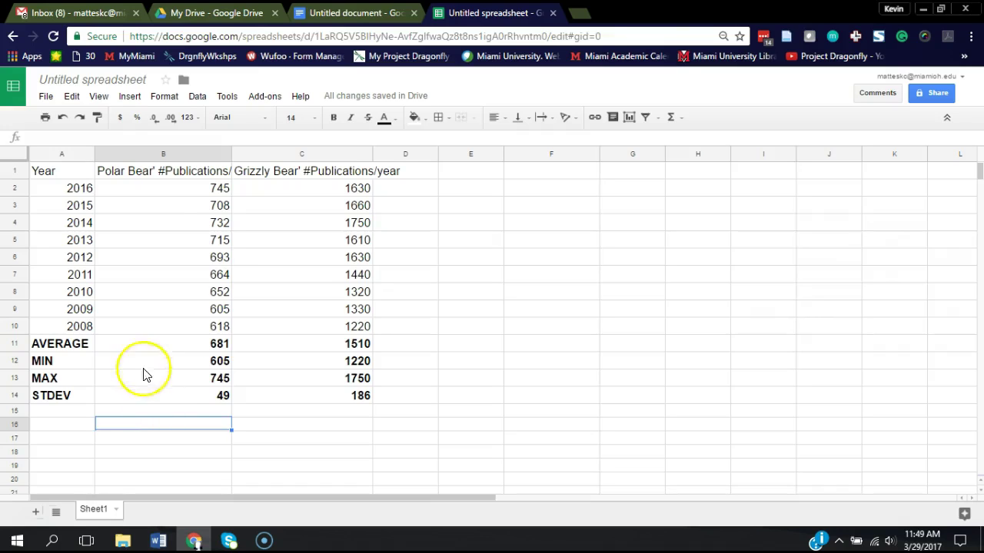
left_click(200, 197)
left_click_drag(200, 197, 320, 332)
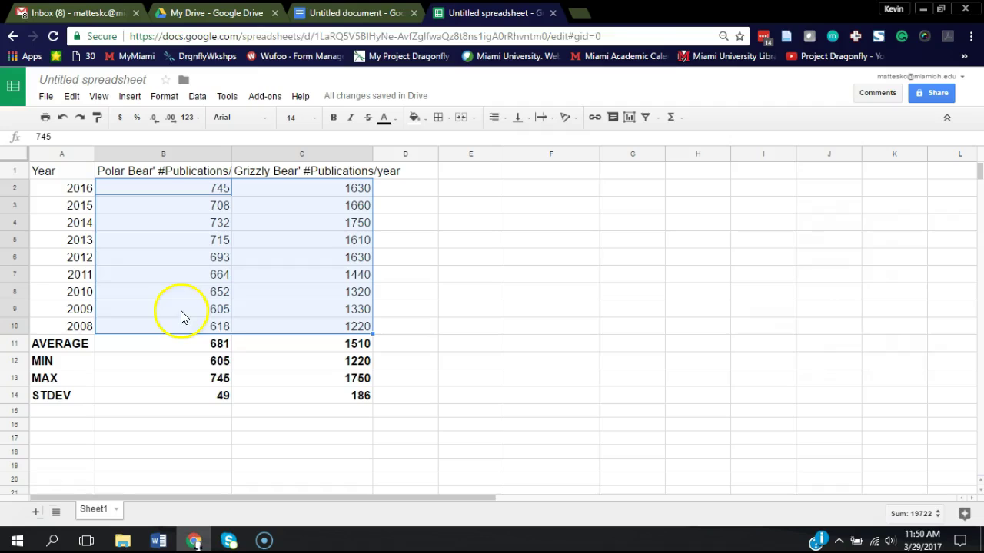
left_click(208, 351)
left_click(305, 347)
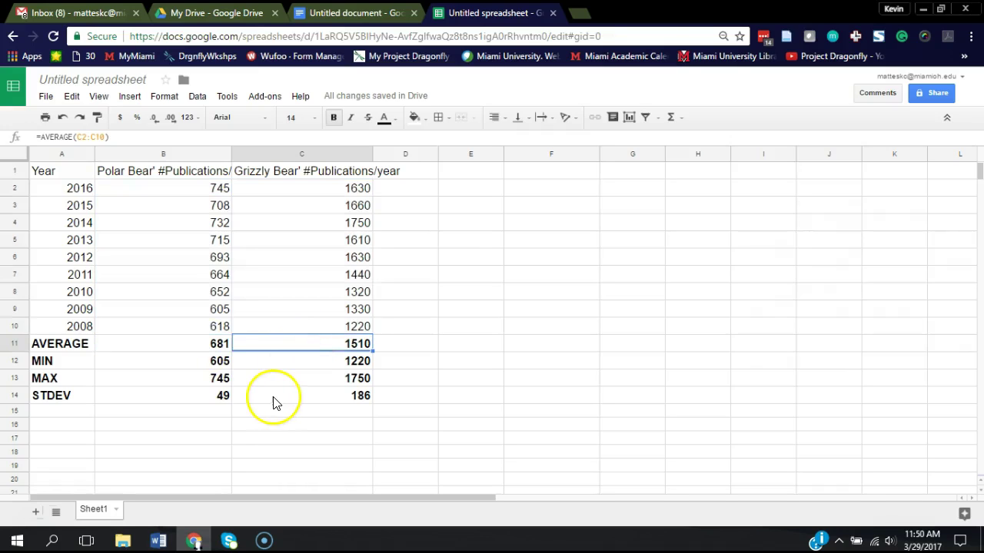
left_click(224, 396)
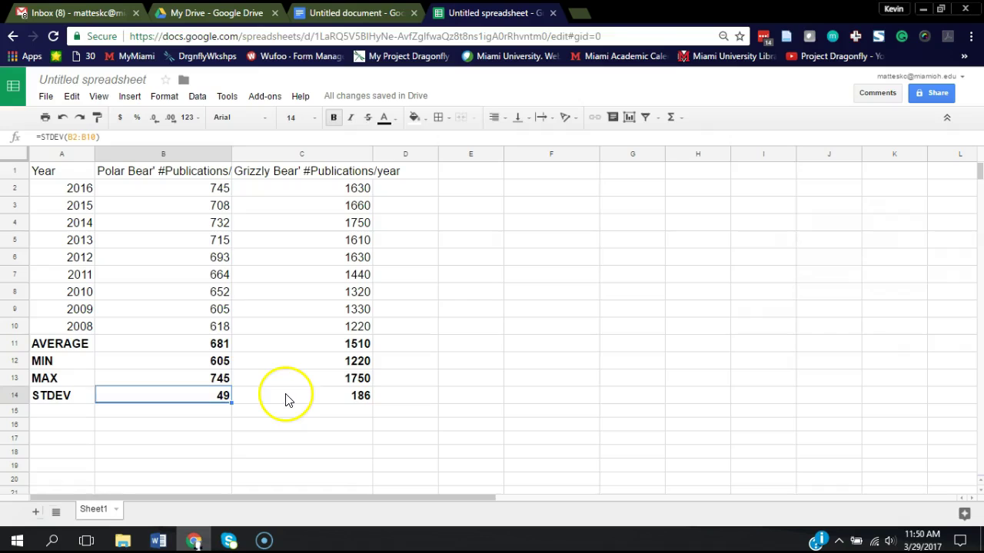
left_click(254, 398)
left_click(208, 399)
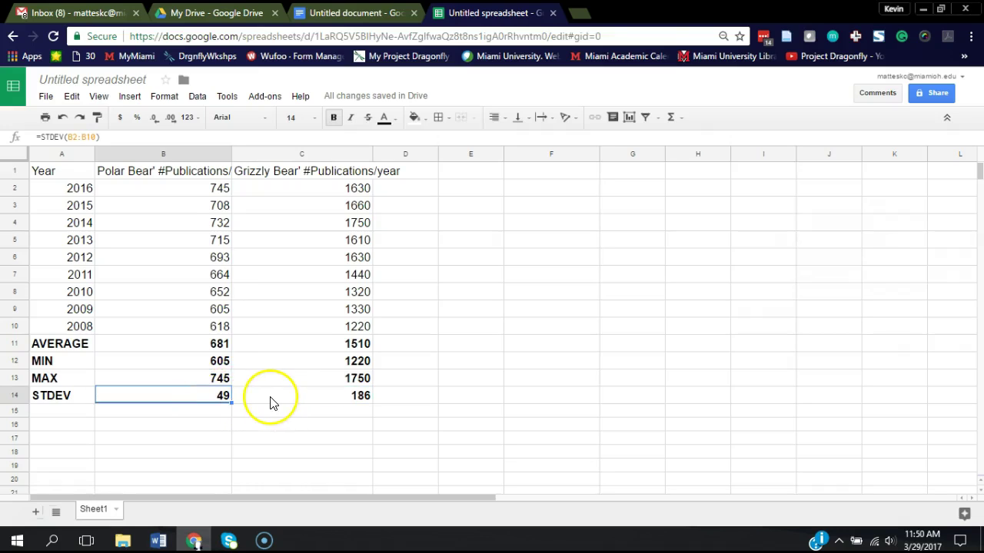
left_click(214, 345)
left_click(262, 346)
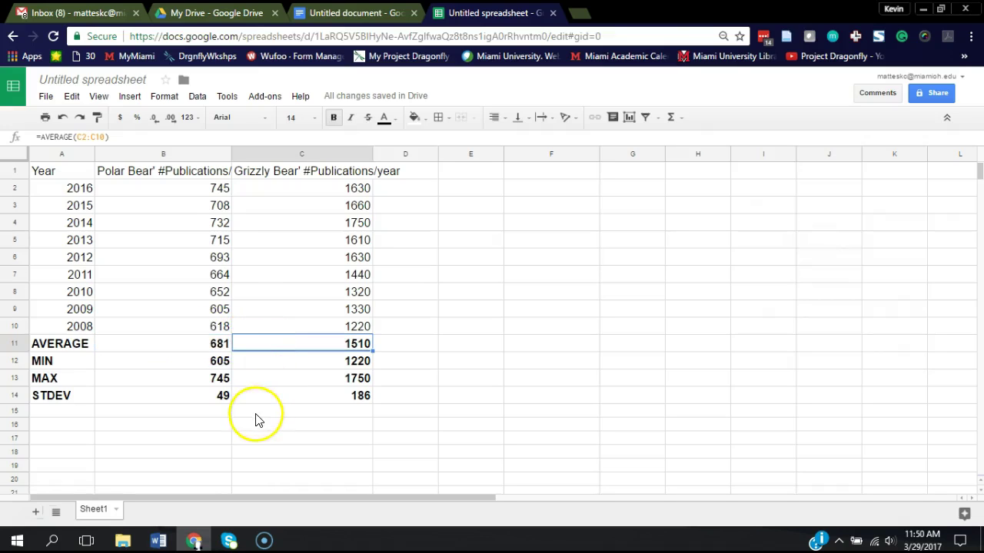
- Calculate the t-test p-value in B16 with =TTEST(B2:B10,C2:C10,2, 3), comparing the polar bear and grizzly bear columns
left_click(193, 437)
left_click(193, 425)
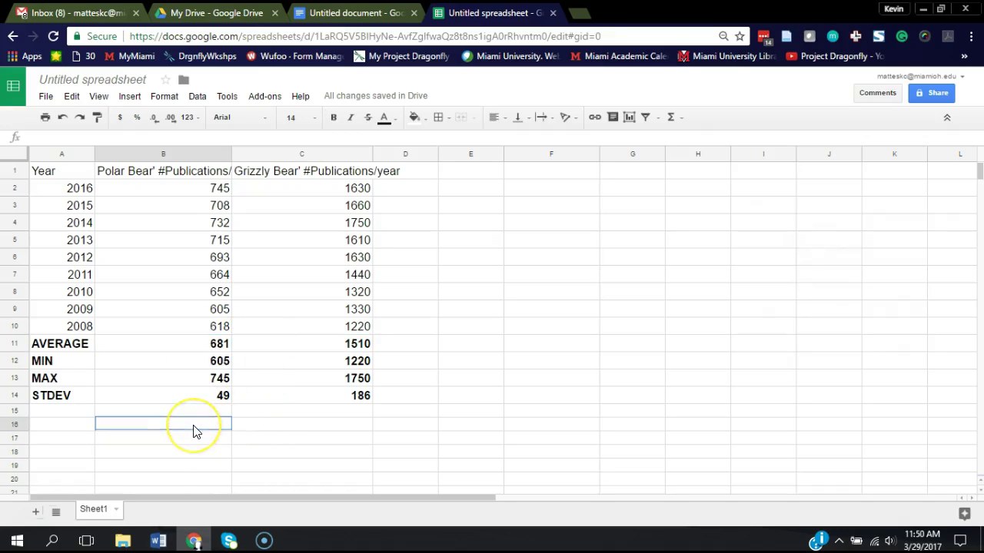
type("=TTE")
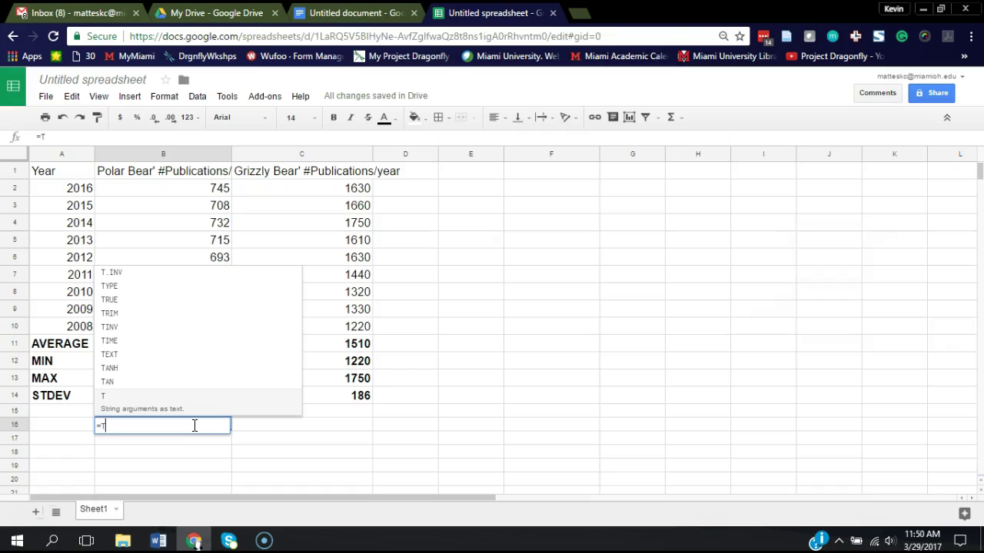
left_click(198, 406)
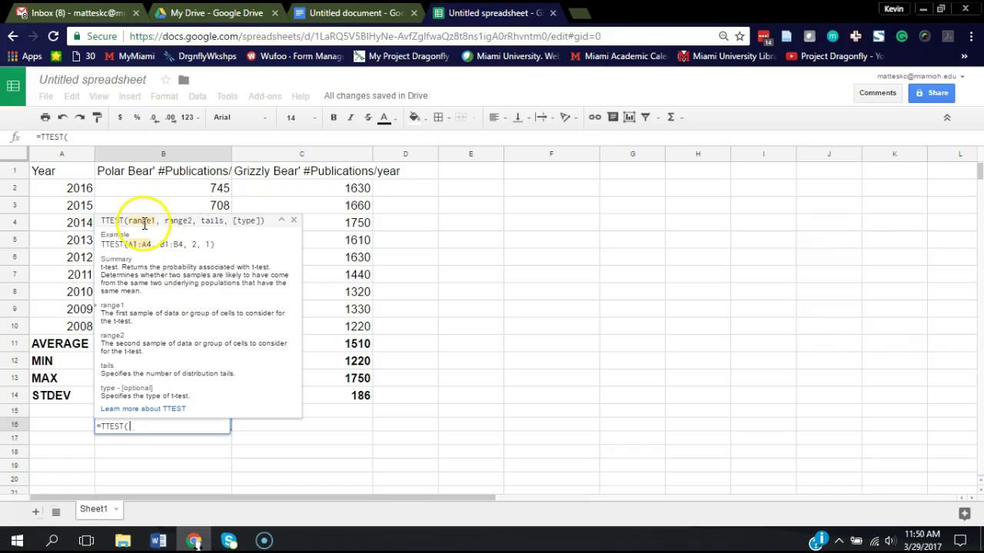
left_click_drag(196, 188, 196, 326)
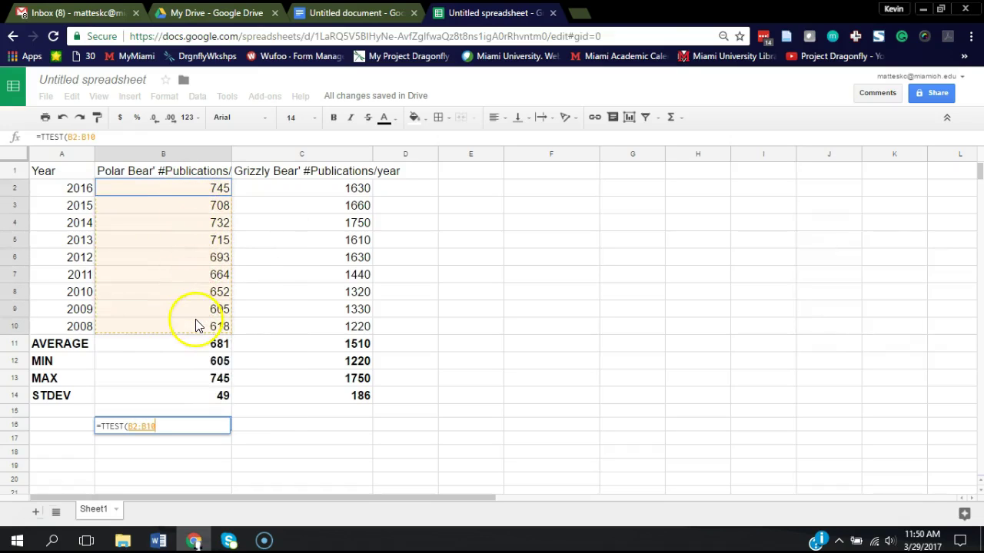
type(",")
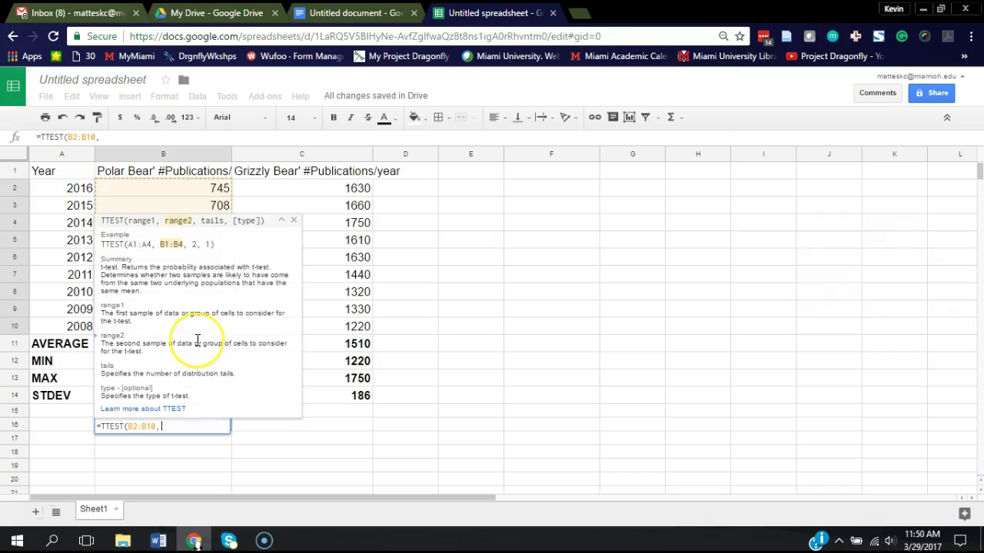
left_click(347, 189)
left_click_drag(345, 191, 345, 350)
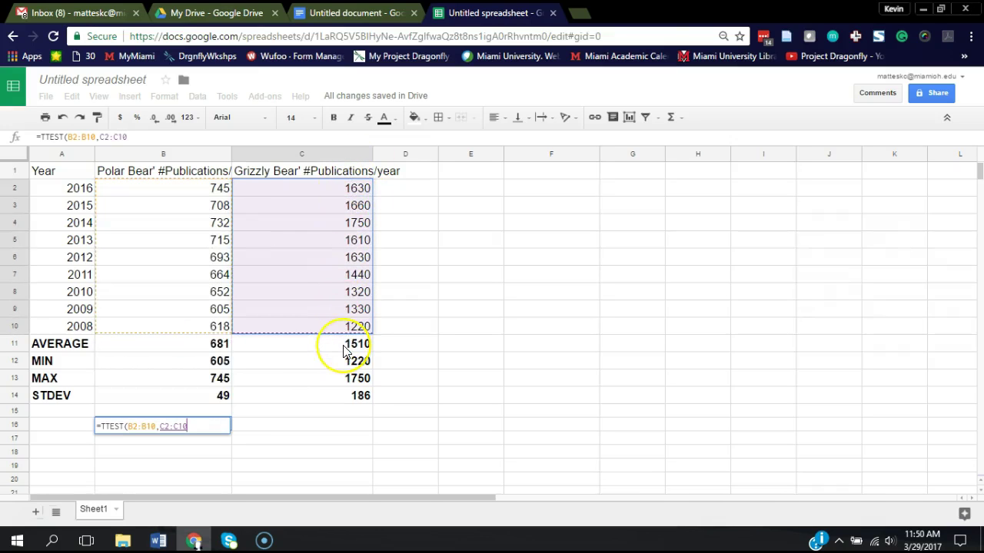
type(",")
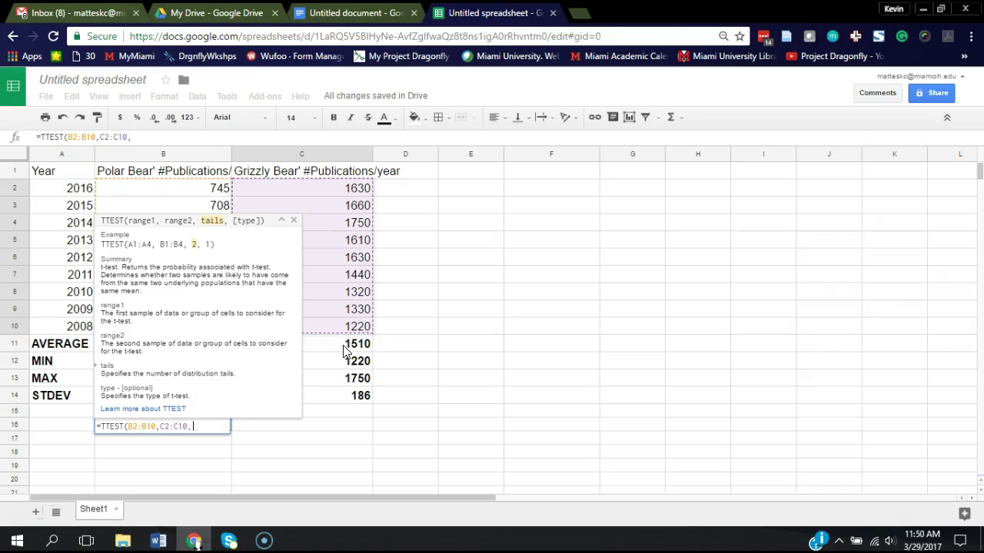
type("2,")
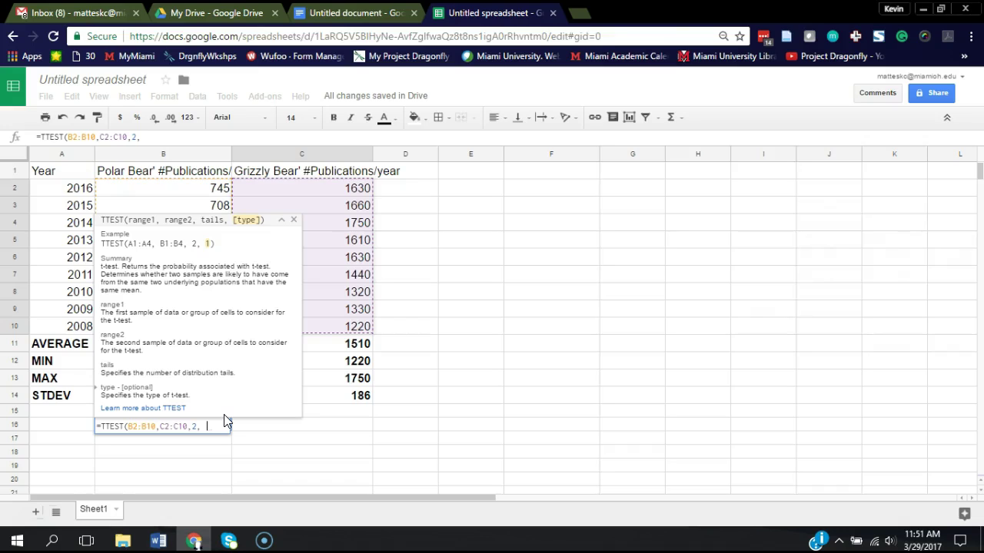
type("3)")
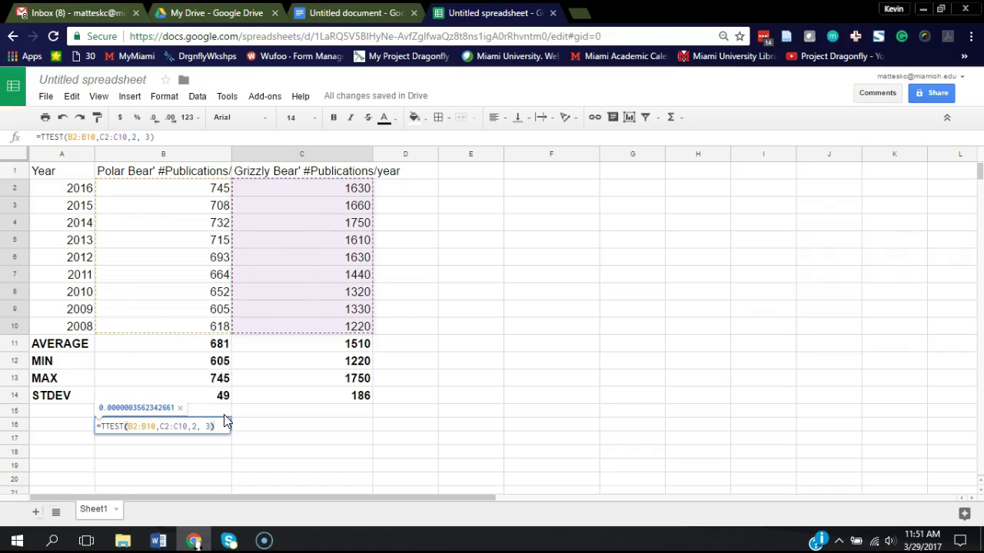
key("Return")
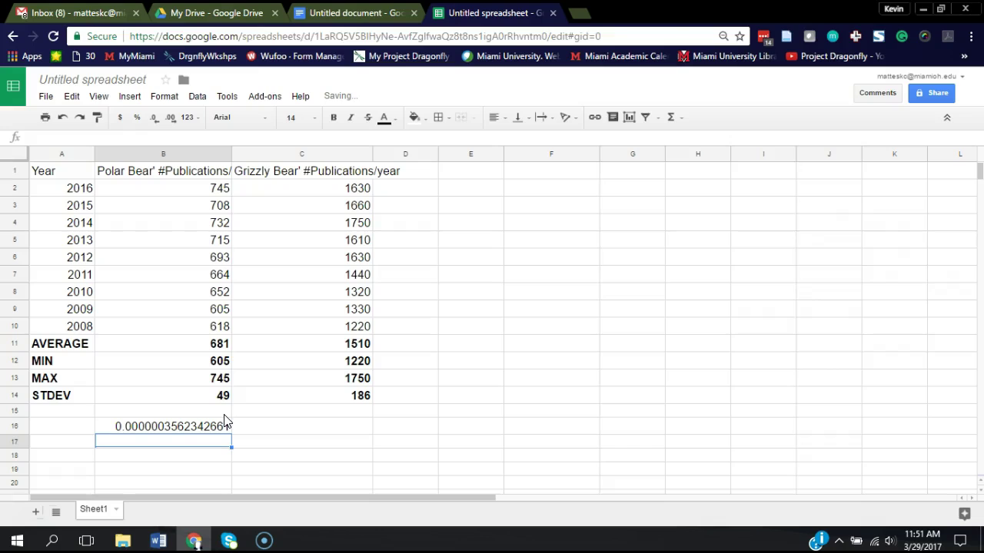
- Label the t-test result by entering P-value in A16
key("Up")
key("Left")
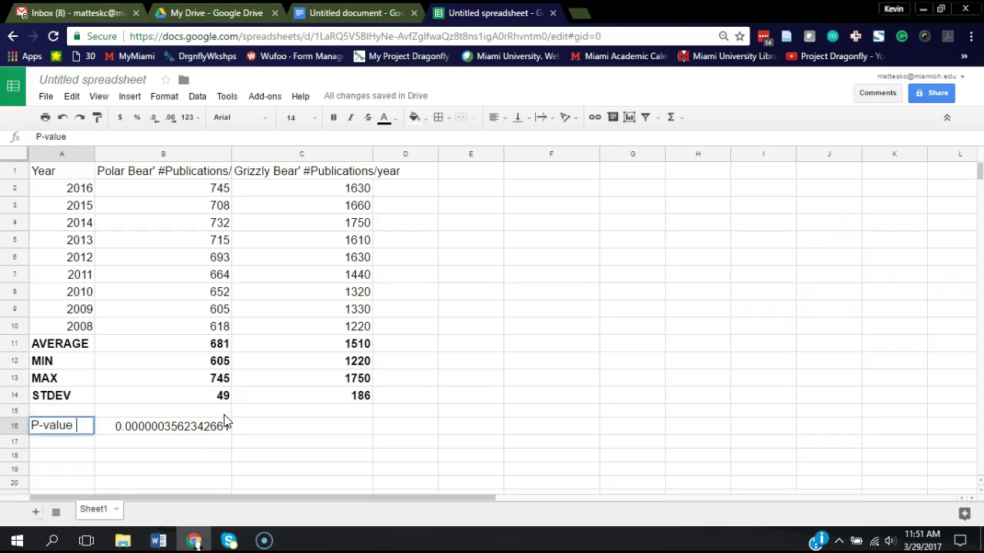
key("Tab")
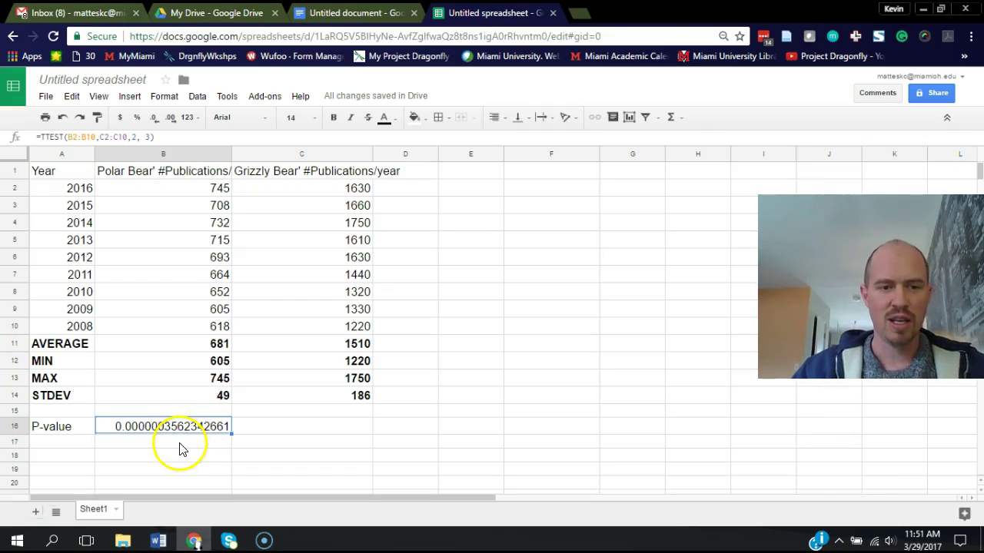
left_click(277, 434)
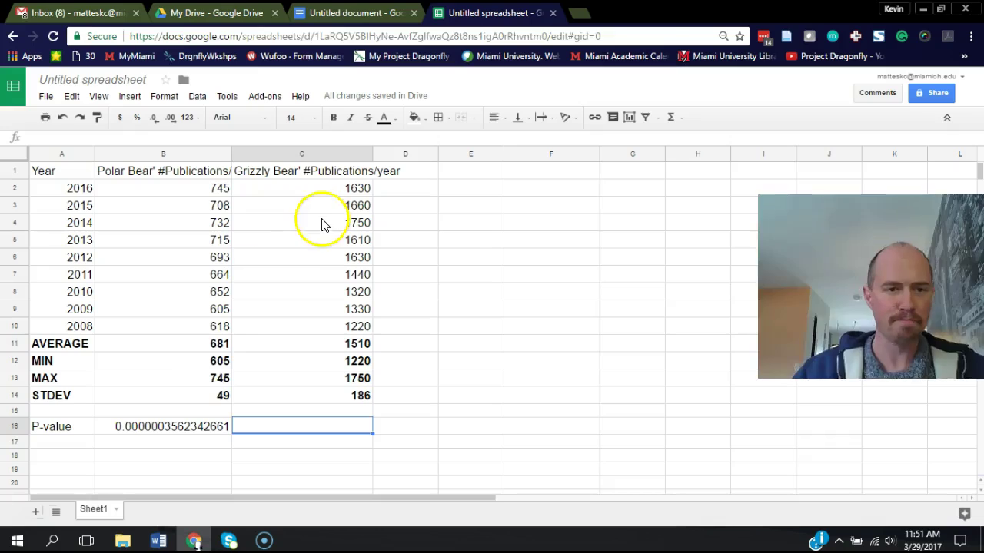
- Copy the two averages from B11:C11 and paste them as transposed values into F6:F7
left_click_drag(196, 344, 279, 346)
key("ctrl+c")
right_click(540, 269)
key("ctrl+shift+v")
- Label the copied averages with Polar Bears in E6, Grizzly Bears in E7 and the heading Average pubs/year in F5
key("Left")
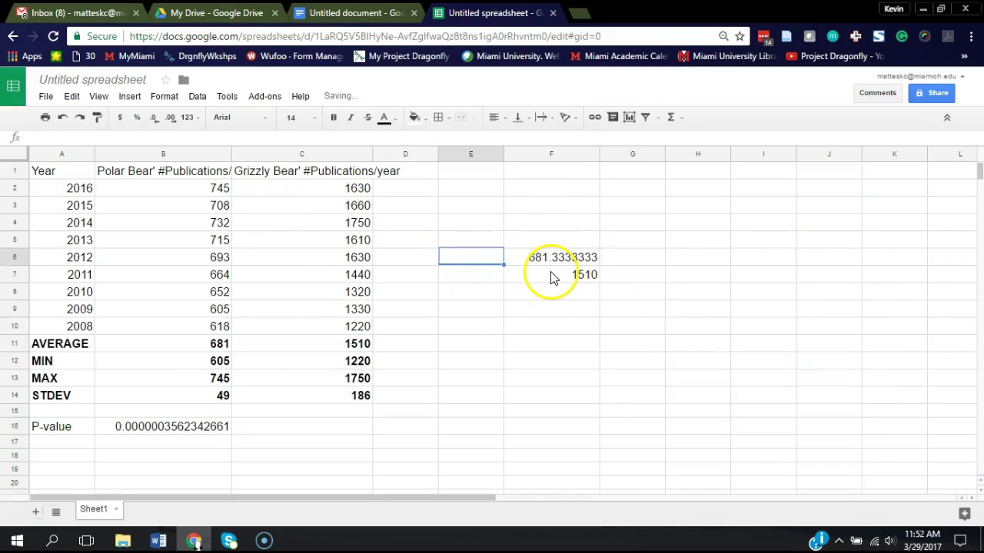
type("Polar Bears")
key("Return")
type("Grizzly Bear")
key("Up")
key("Up")
key("Right")
type("Average pubs/year")
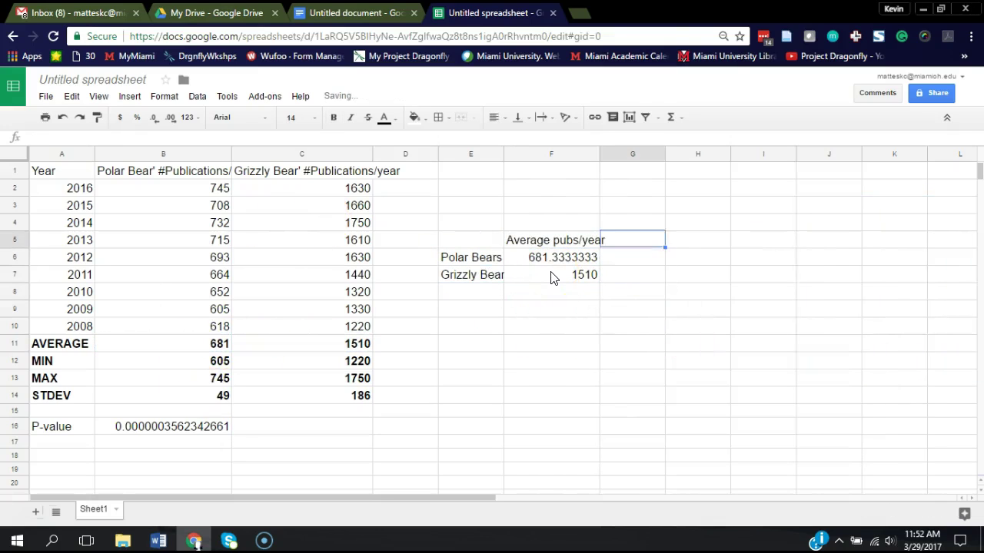
- Add a STDDEV column in G5 with 49 for polar bears and 186 for grizzly bears
key("Right")
type("STDDEV")
key("Return")
type("49")
key("Return")
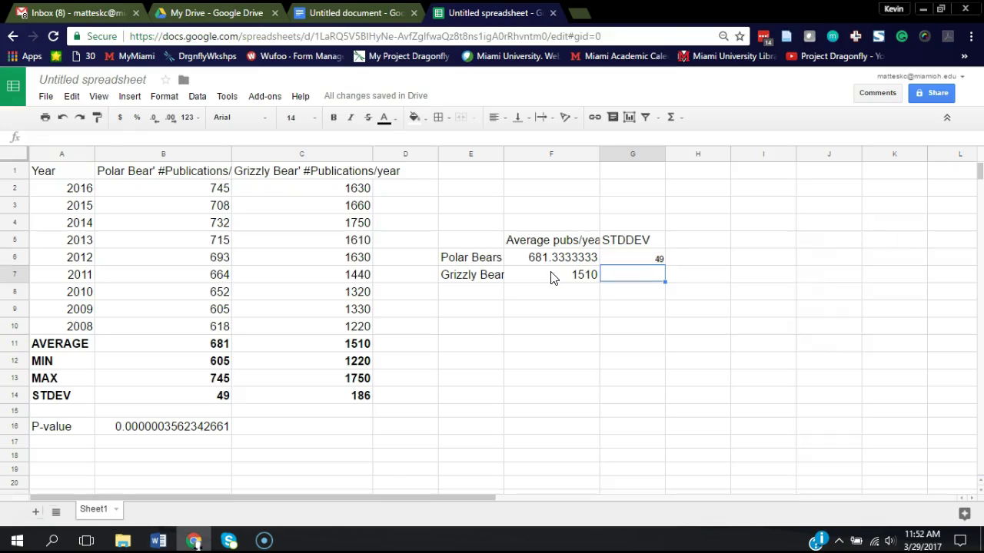
- Set the standard deviation values in G6:G7 to font size 14 and show the polar bear average in F6 without decimals
left_click_drag(550, 276, 633, 257)
left_click(291, 116)
left_click(307, 269)
left_click(153, 117)
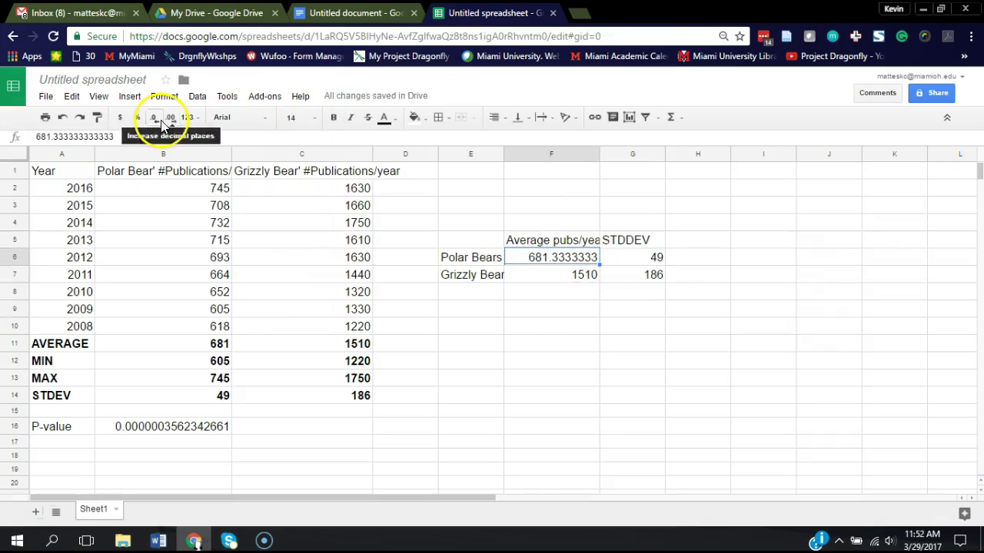
- Examine the summary table's group labels and average publications per year for polar bears and grizzly bears
left_click(544, 286)
key("Up")
key("Up")
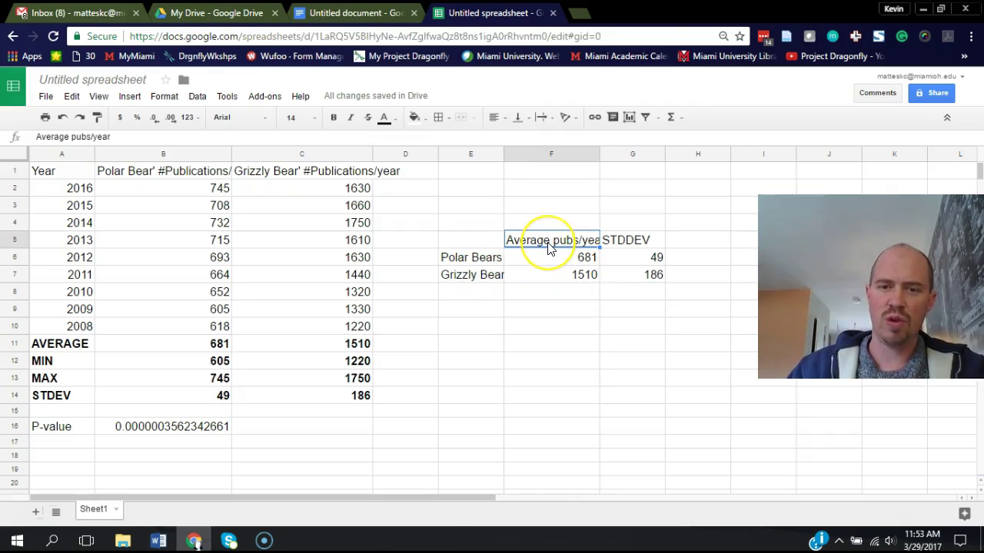
left_click(489, 259)
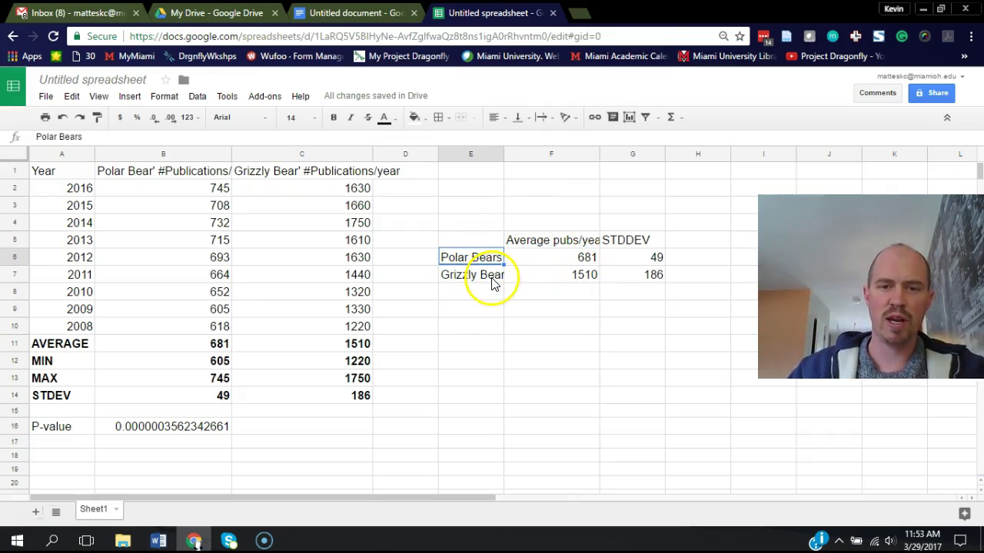
left_click(492, 281)
key("Up")
key("Right")
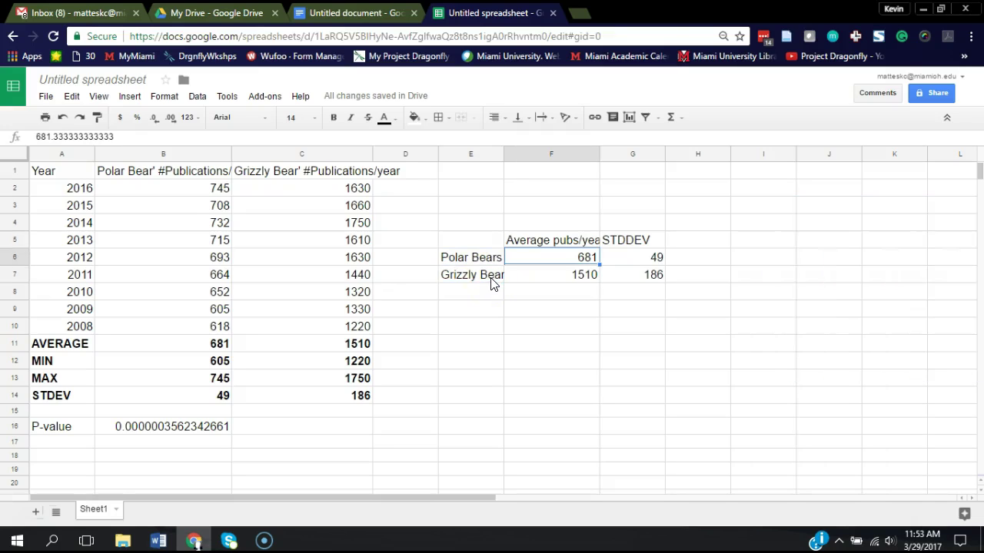
key("Down")
key("Down")
key("Down")
key("Down")
key("Down")
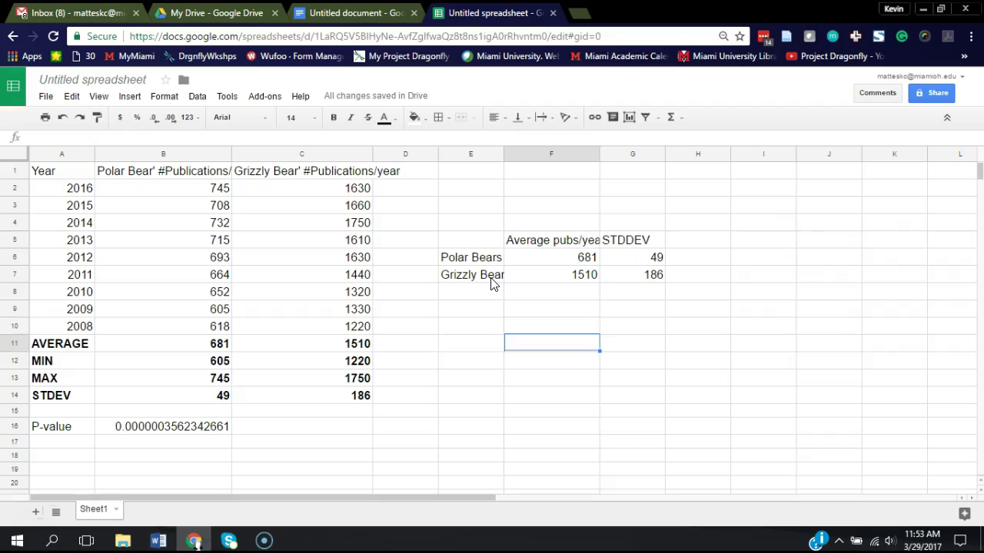
key("Left")
key("Left")
key("Left")
key("Left")
key("Left")
key("Right")
key("Right")
key("Right")
key("Right")
key("Right")
key("Up")
key("Up")
key("Up")
key("Up")
key("Up")
key("Down")
key("Right")
- Compare the polar bear and grizzly bear standard deviations in G6 and G7
key("Up")
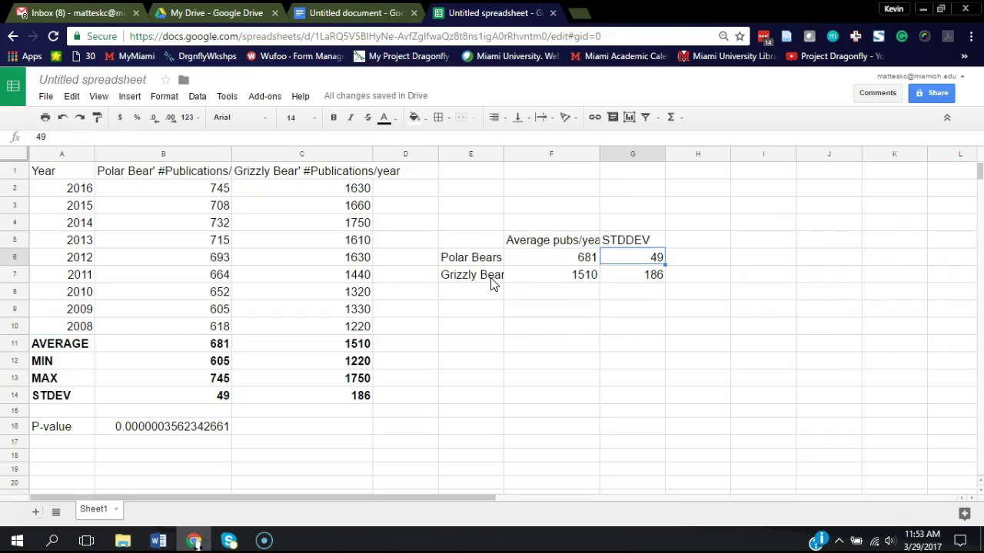
key("Down")
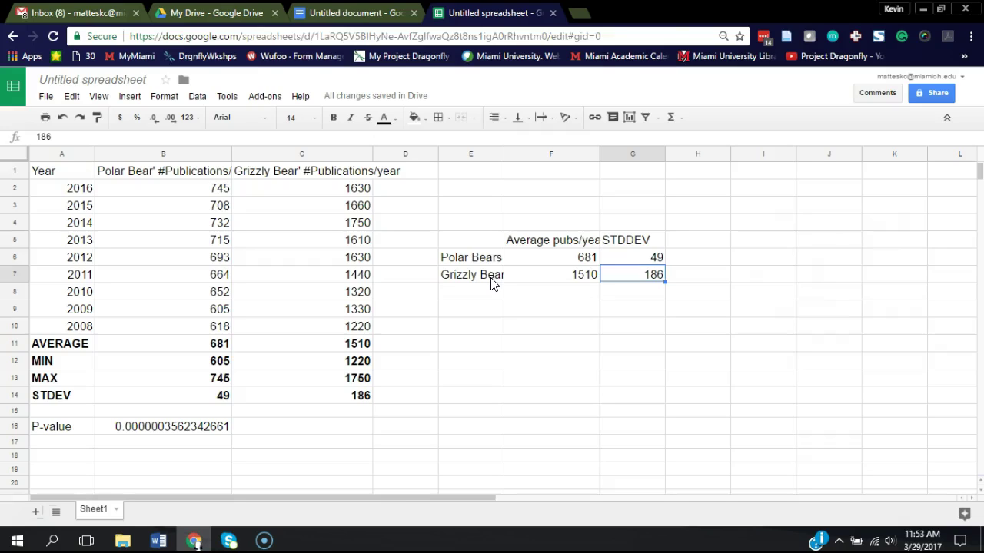
key("Left")
key("Left")
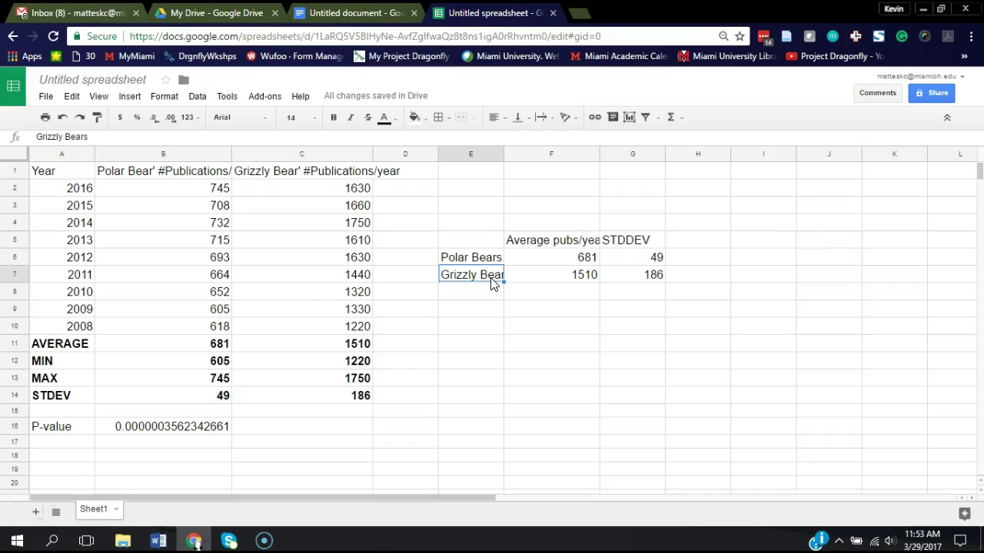
left_click(617, 260)
left_click(633, 280)
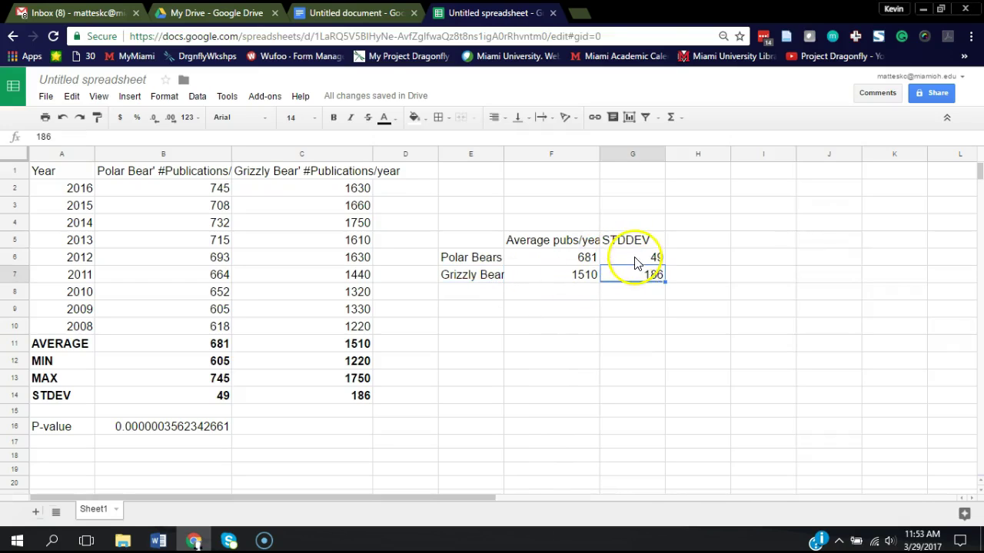
left_click(633, 260)
left_click(635, 275)
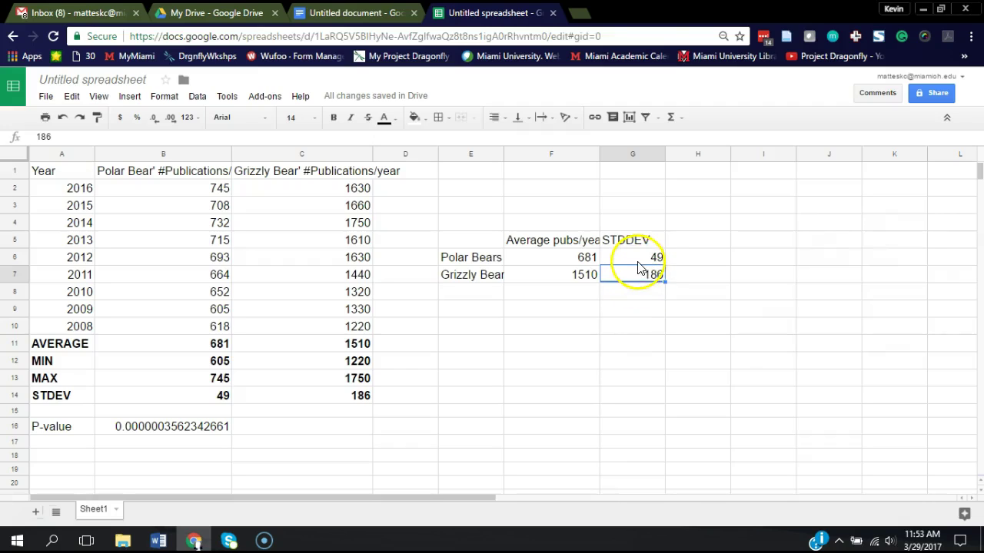
left_click(638, 262)
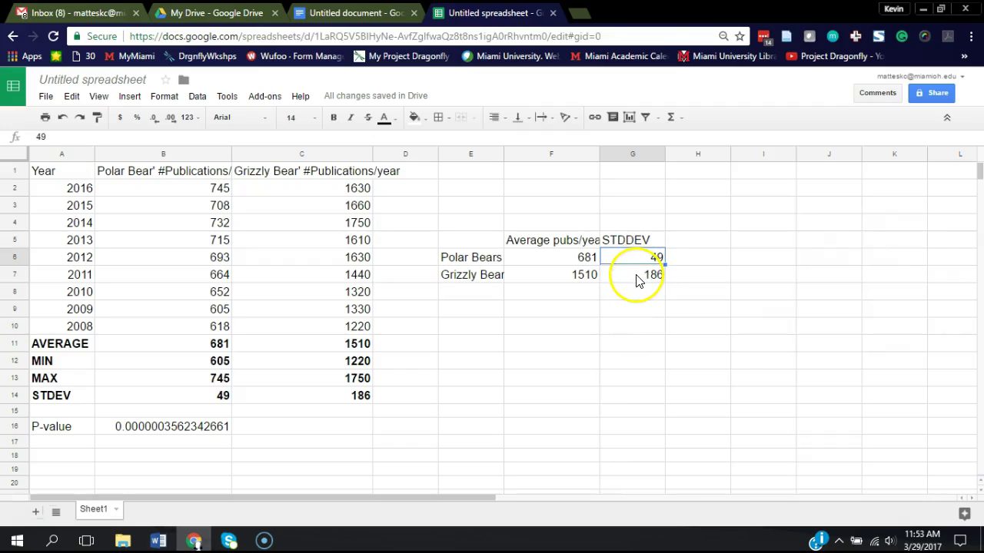
left_click(636, 278)
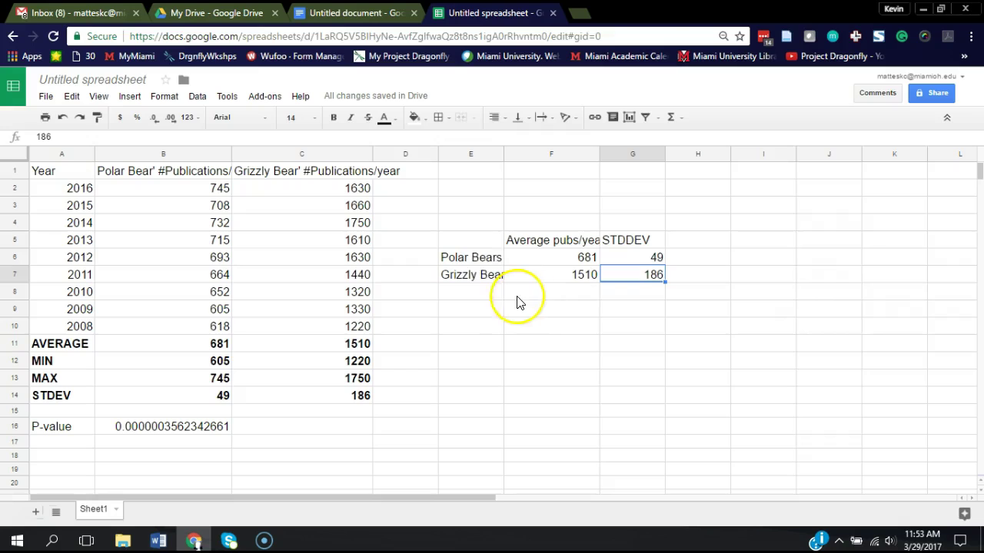
- Set up a column chart of the group averages from E5:F7 with rows and columns switched
left_click_drag(470, 239, 602, 302)
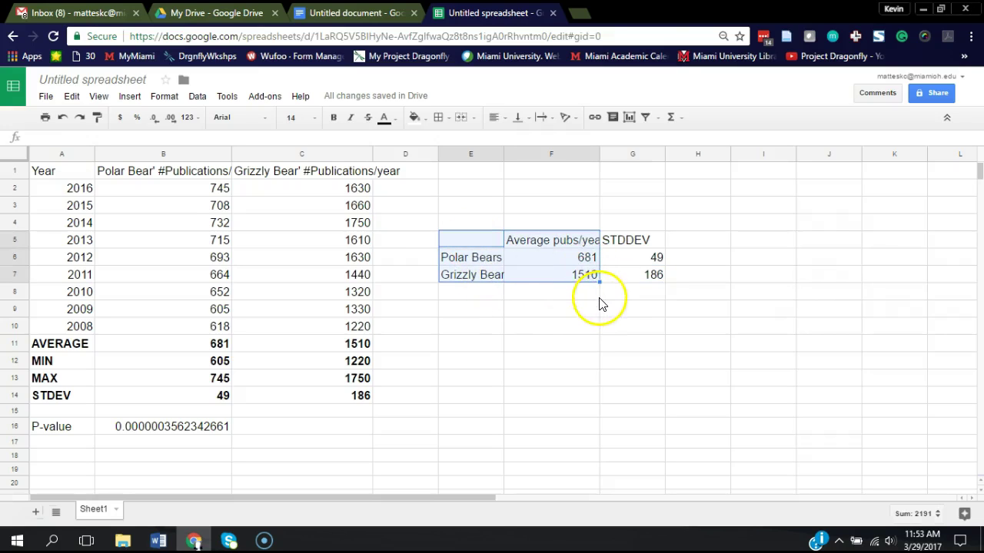
left_click(197, 97)
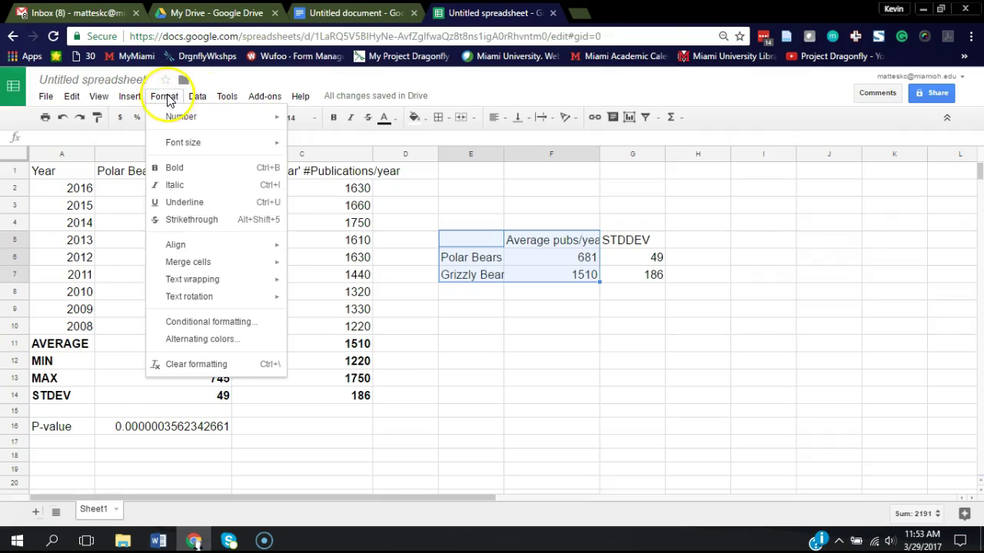
mouse_move(140, 101)
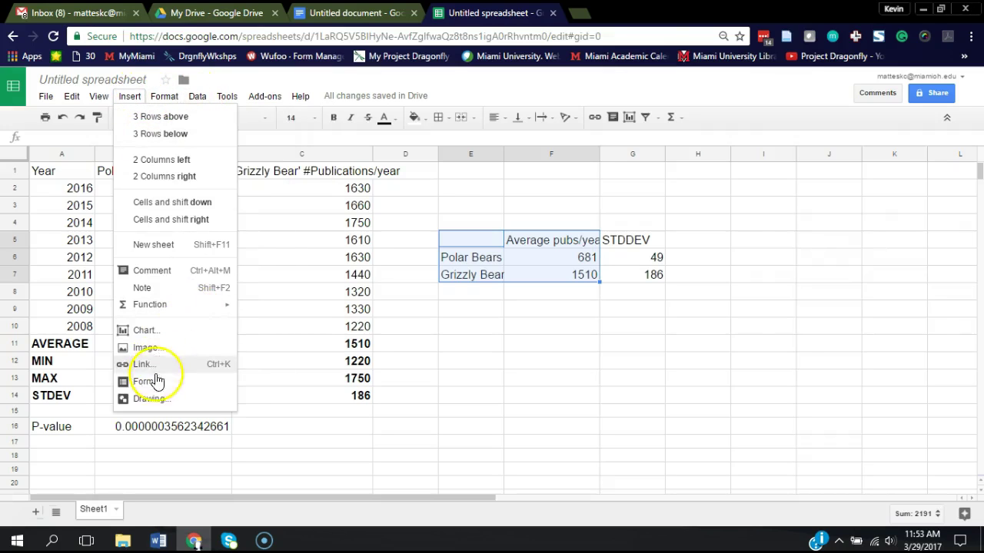
left_click(167, 340)
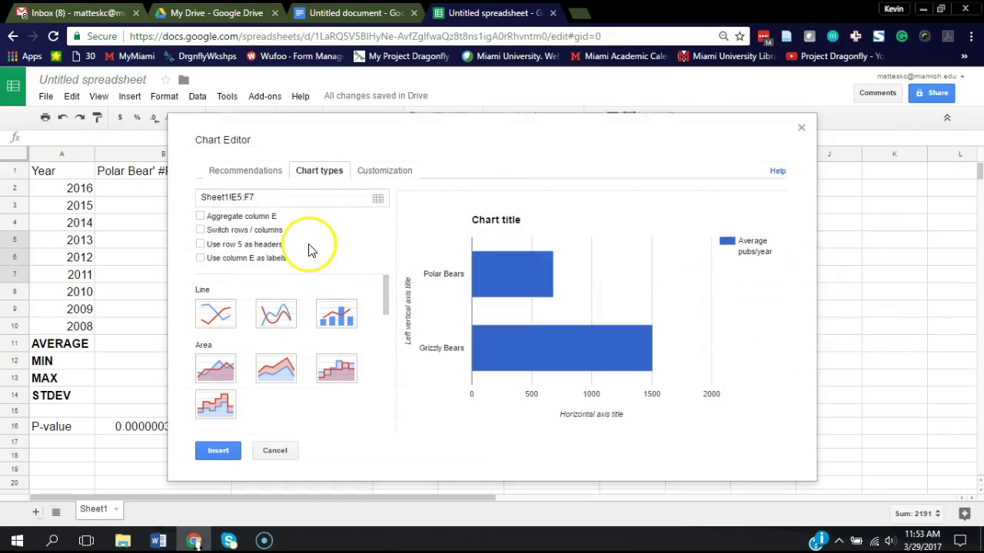
left_click_drag(386, 281, 385, 317)
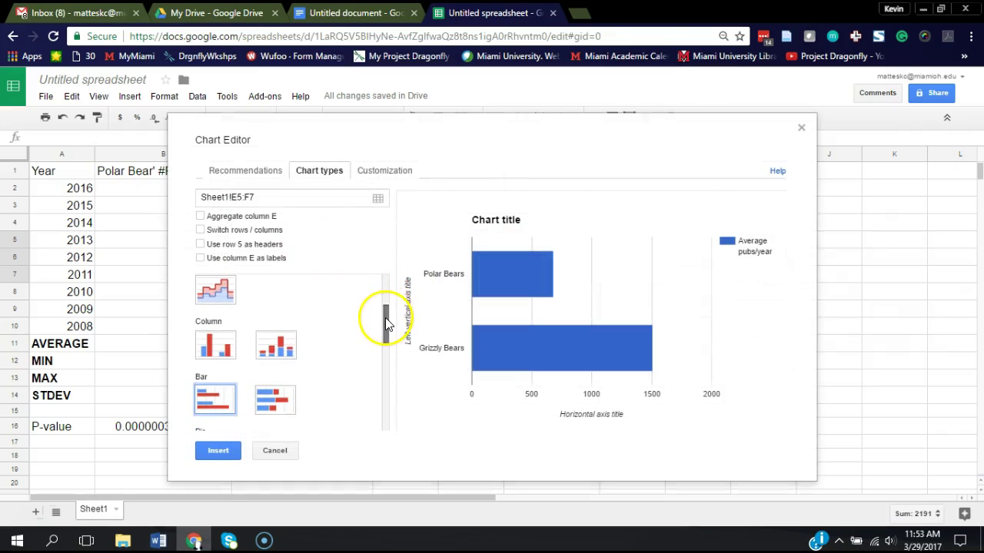
left_click(217, 352)
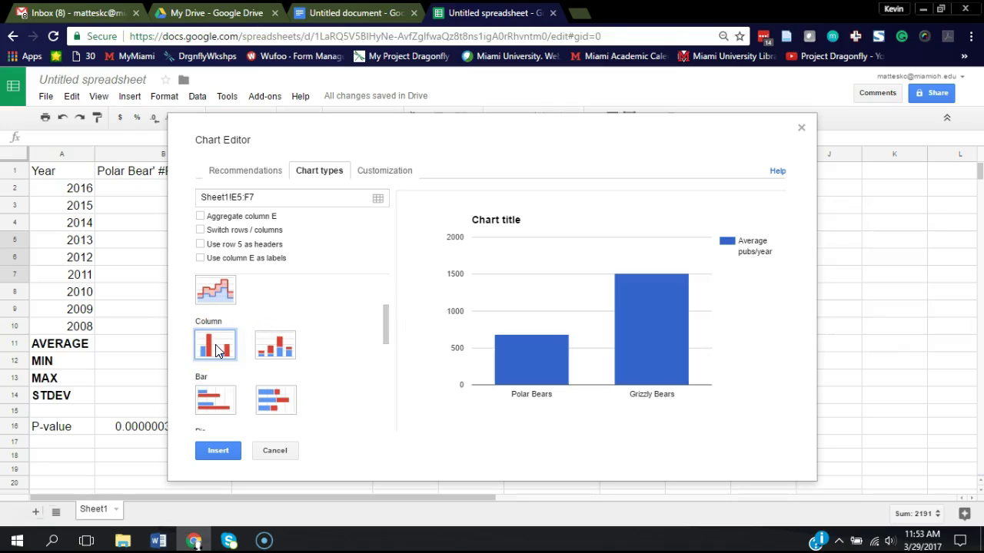
left_click(201, 230)
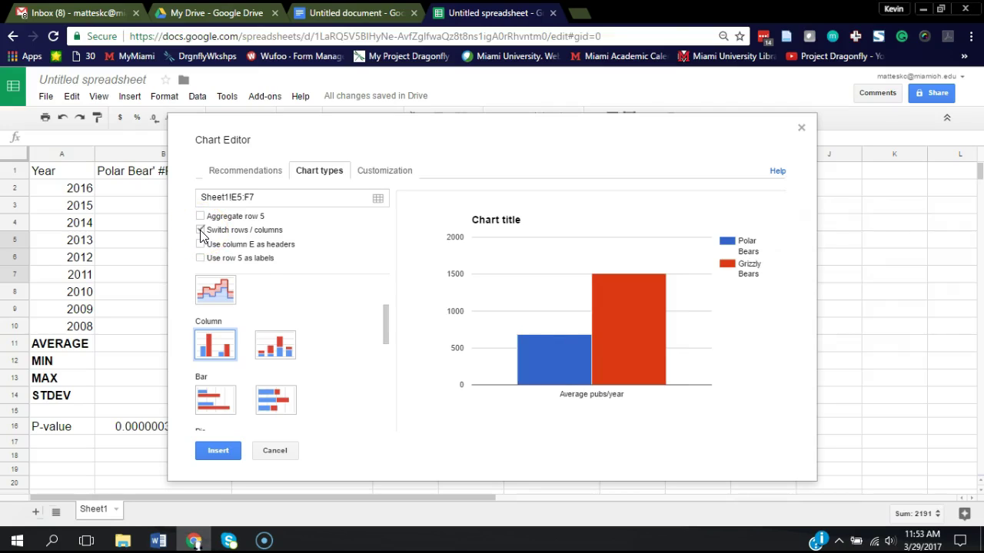
- Remove the chart's title text so the column chart has no title
left_click_drag(622, 150, 485, 117)
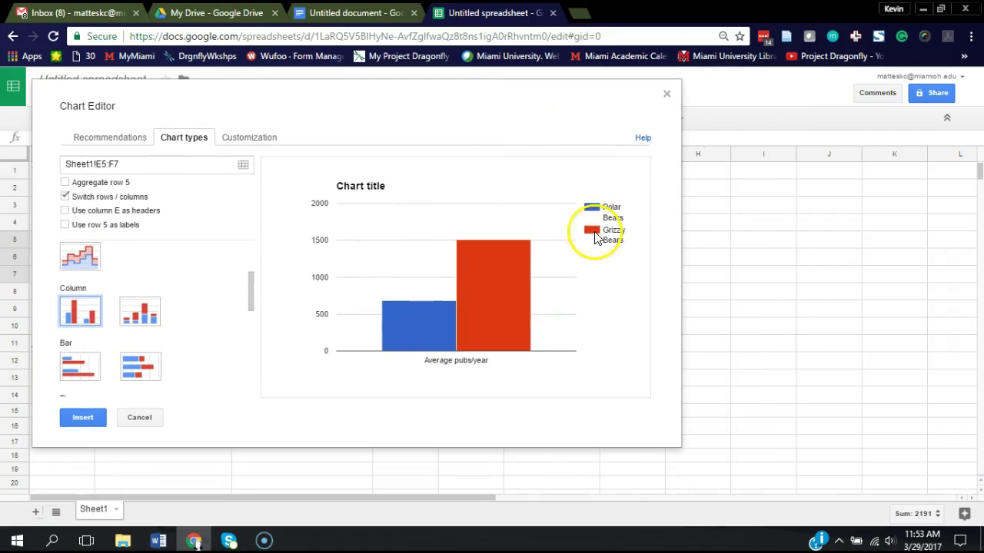
mouse_move(481, 288)
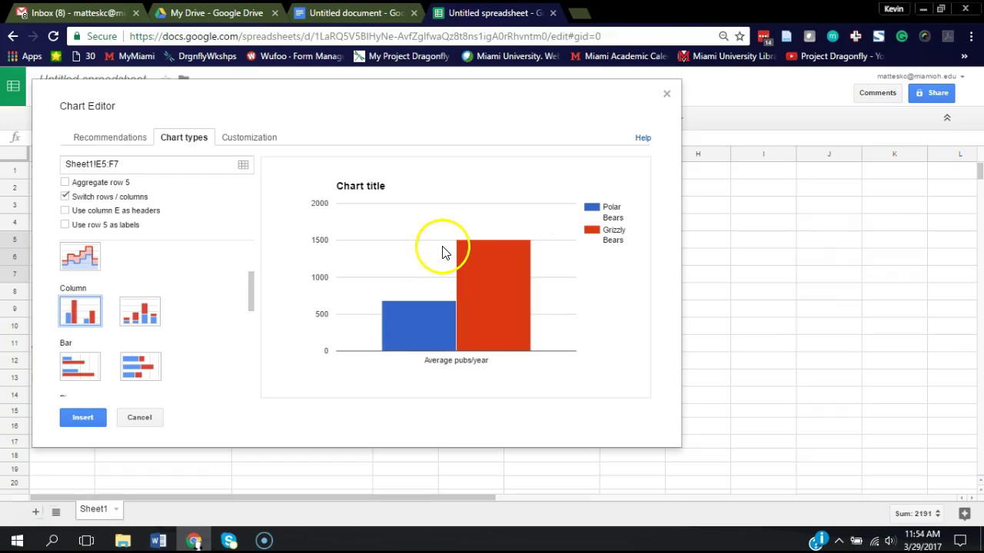
left_click(249, 143)
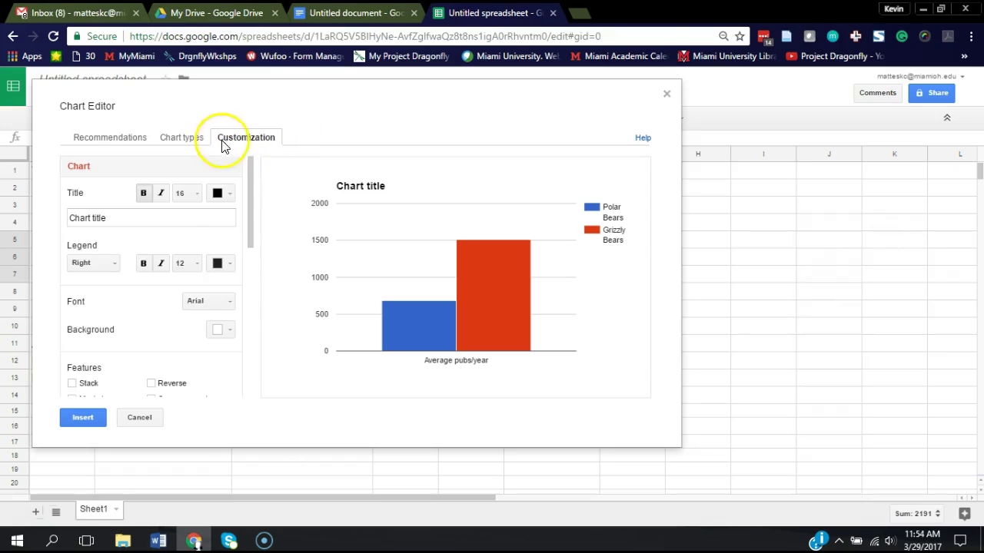
left_click_drag(128, 218, 69, 215)
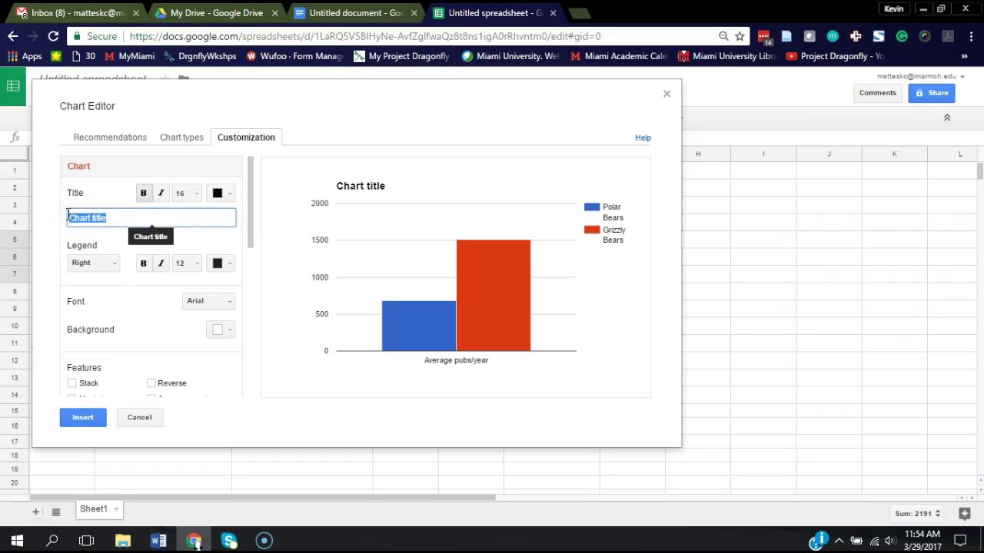
key("BackSpace")
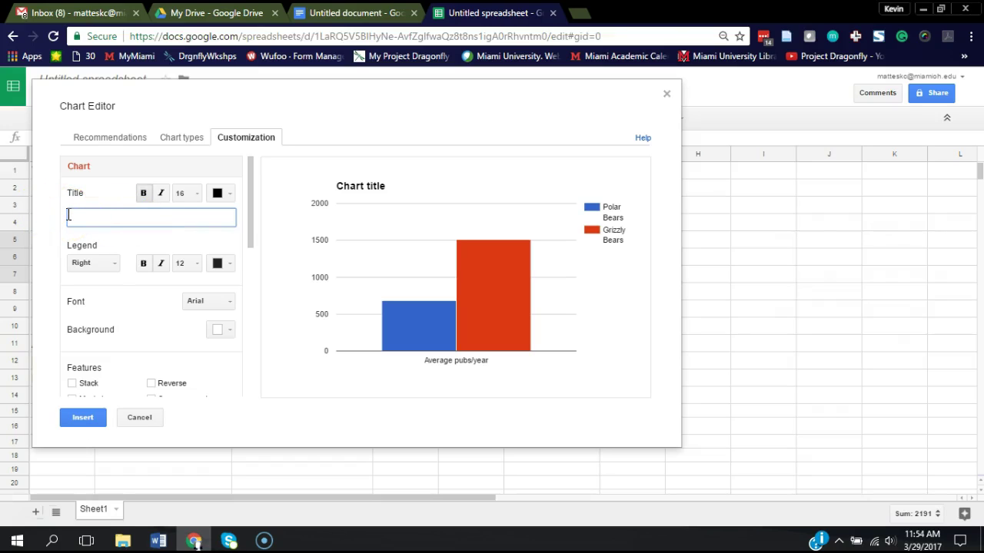
left_click(108, 239)
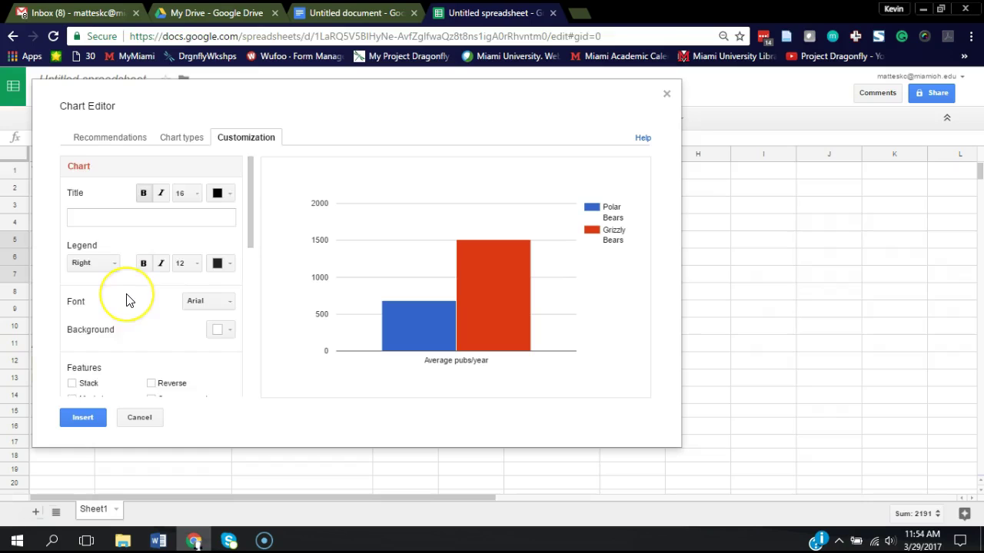
- Title the chart's left vertical axis "Avg Publications/Year"
scroll(127, 300, "down", 2)
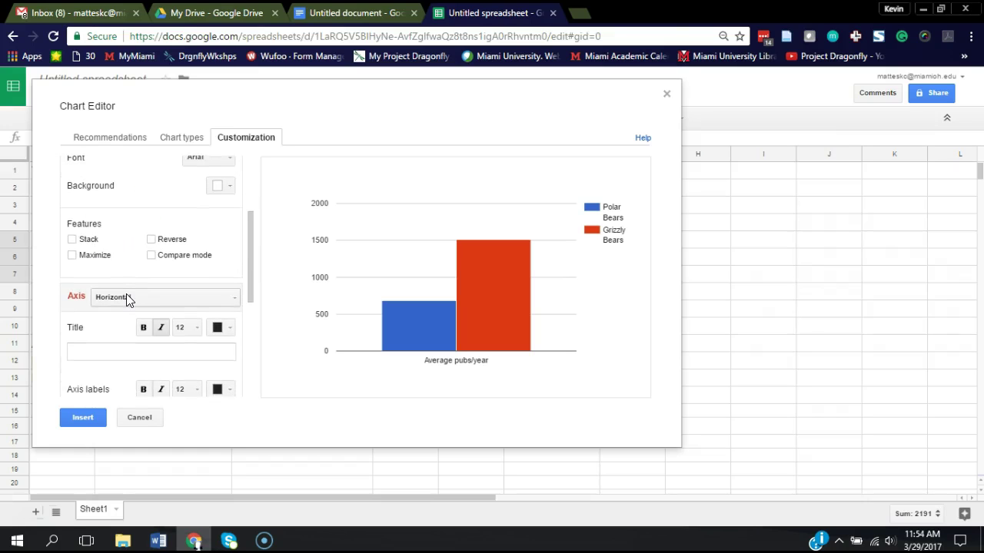
scroll(128, 300, "up", 1)
scroll(127, 298, "down", 2)
left_click(110, 249)
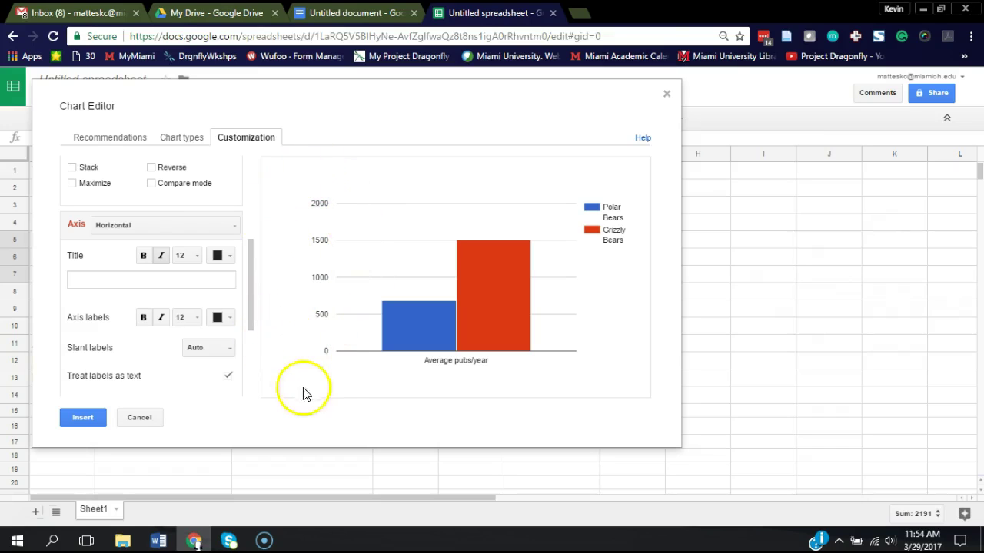
left_click(234, 227)
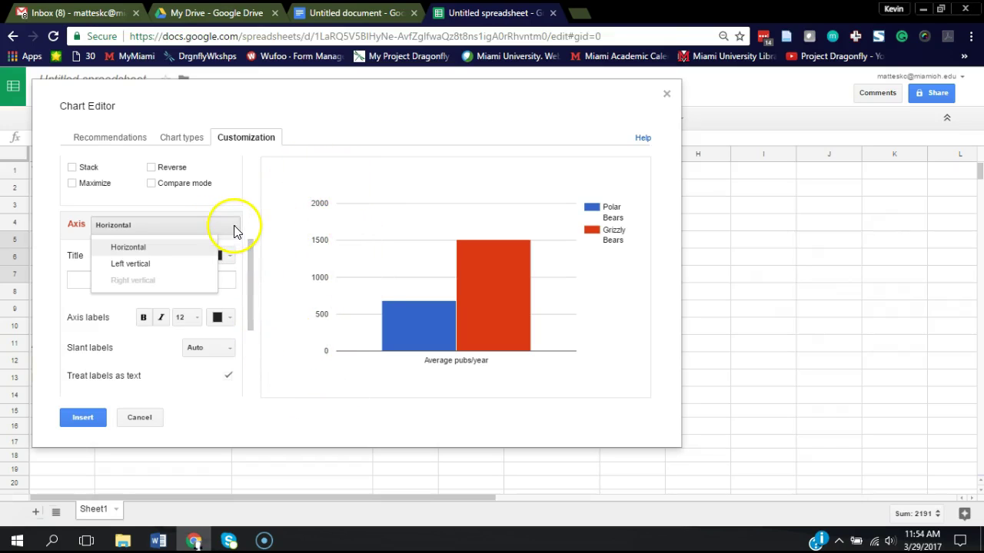
left_click(183, 263)
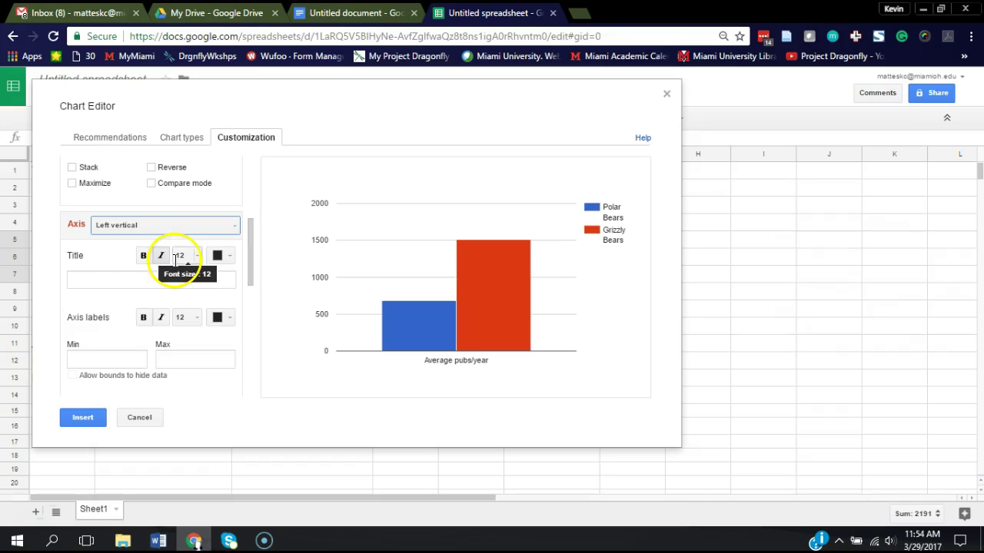
left_click(108, 281)
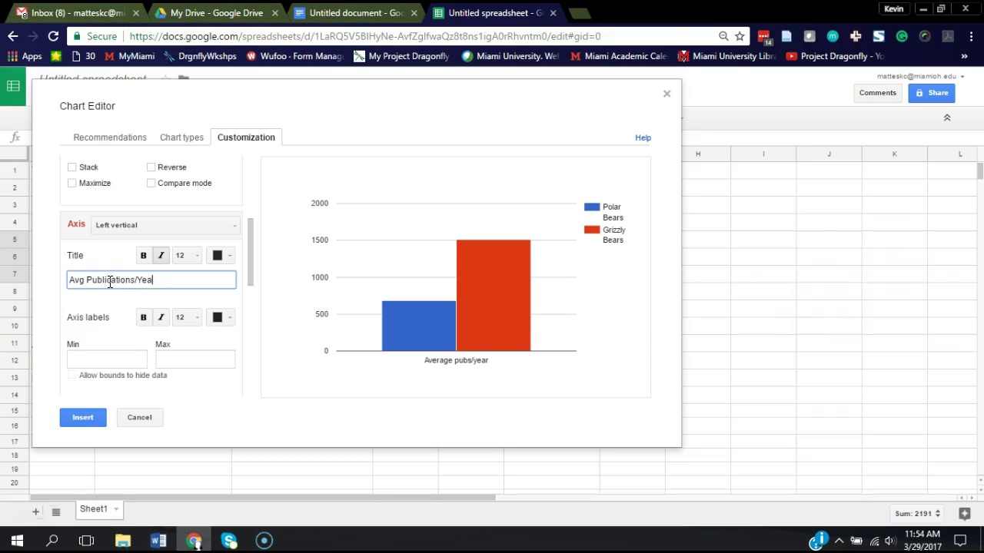
left_click(106, 306)
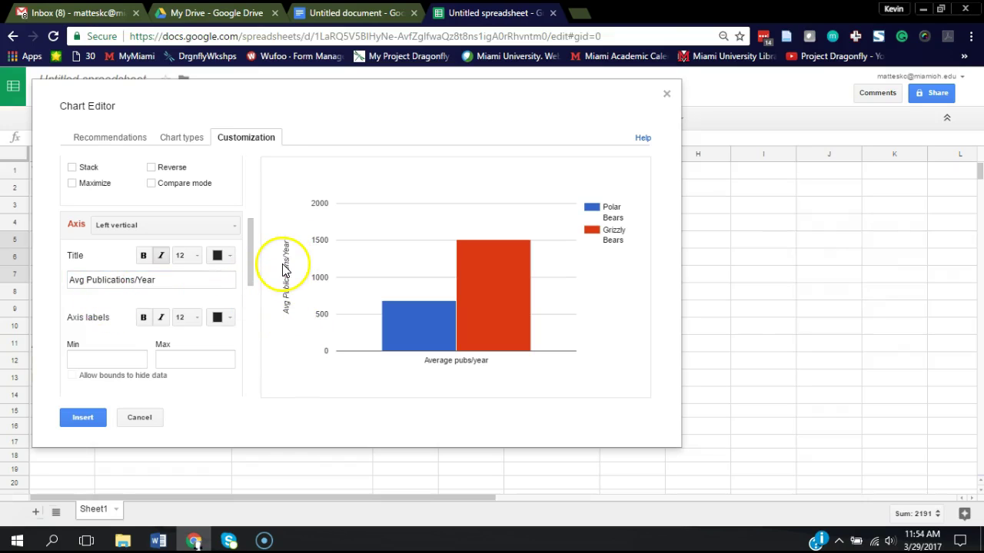
- Hide the horizontal axis labels by setting their color to None, leaving the horizontal axis title blank
left_click(230, 223)
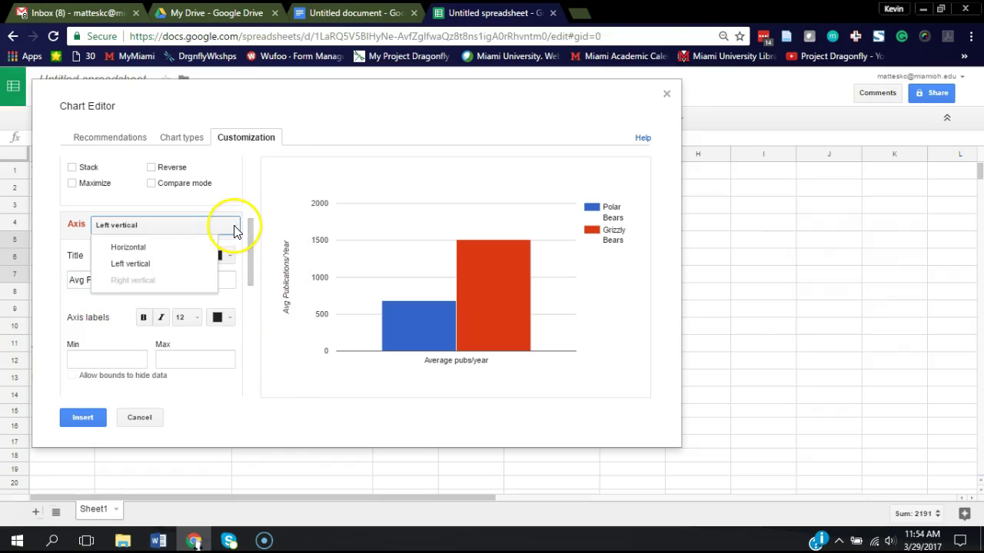
left_click(191, 248)
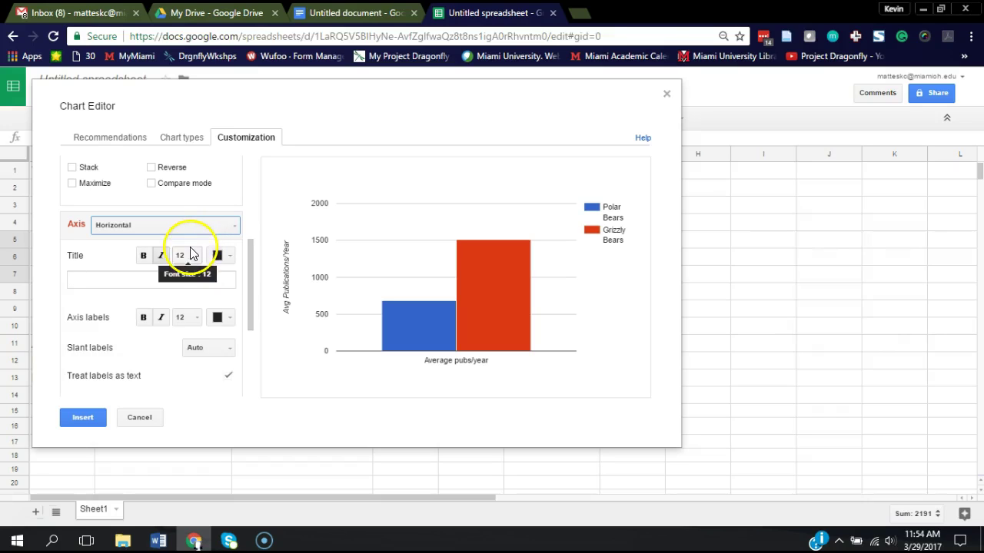
left_click(122, 280)
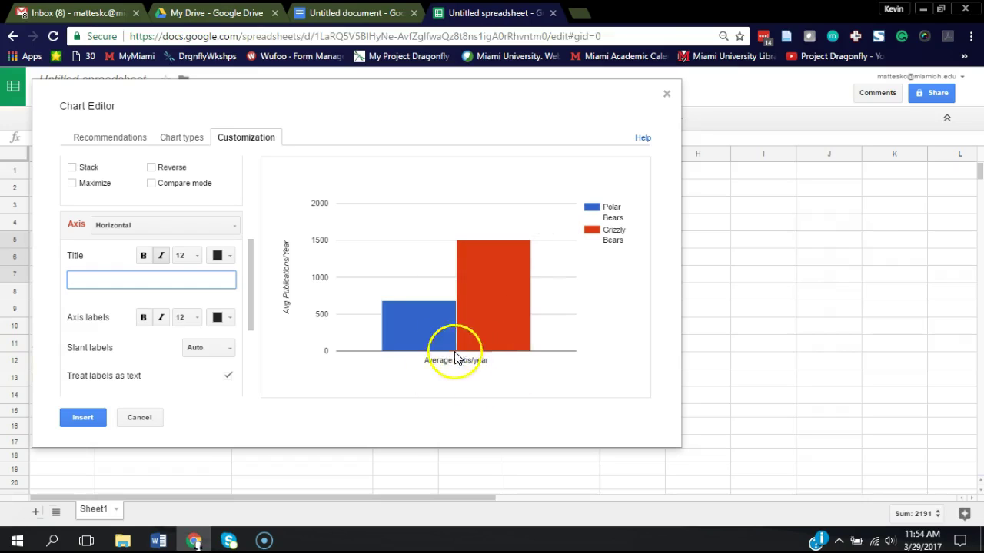
scroll(183, 322, "down", 1)
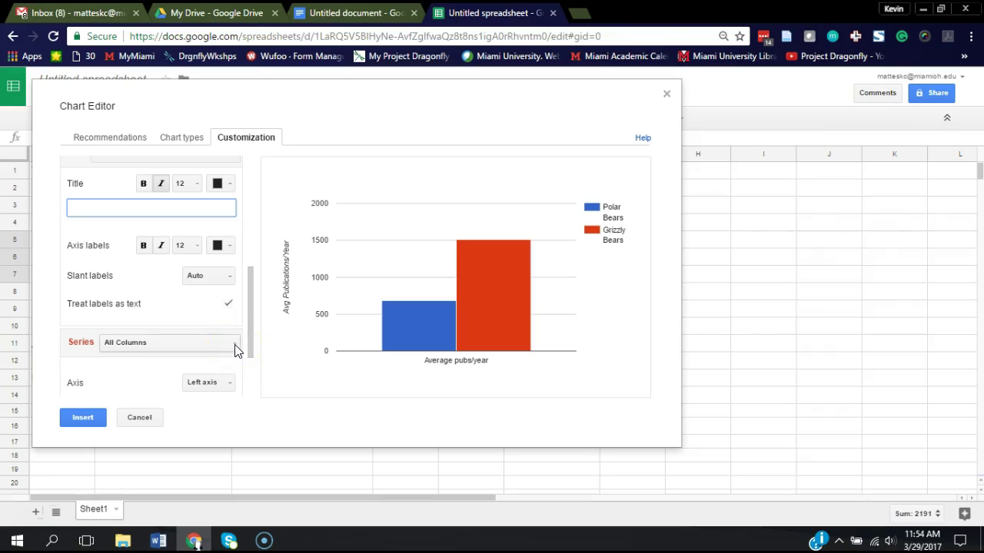
left_click(230, 249)
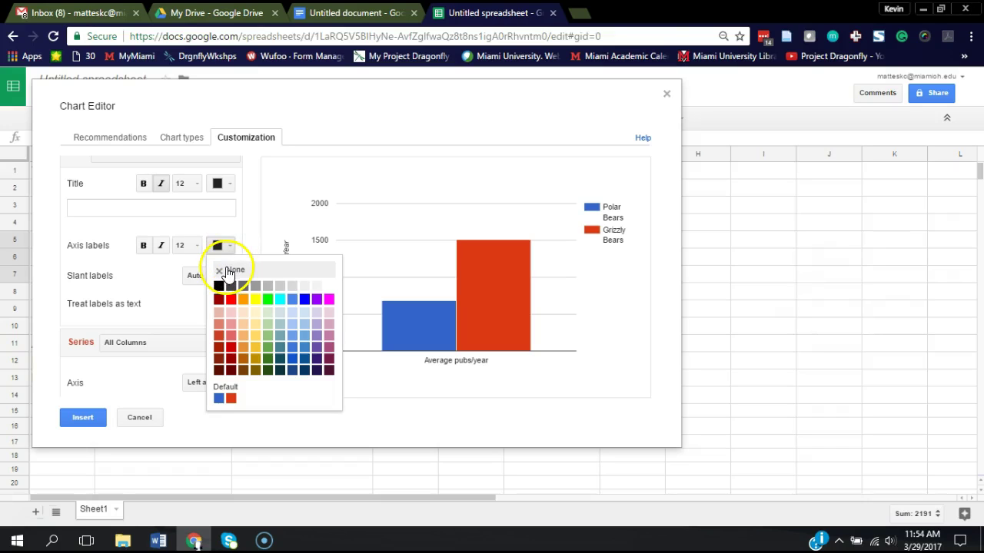
left_click(228, 273)
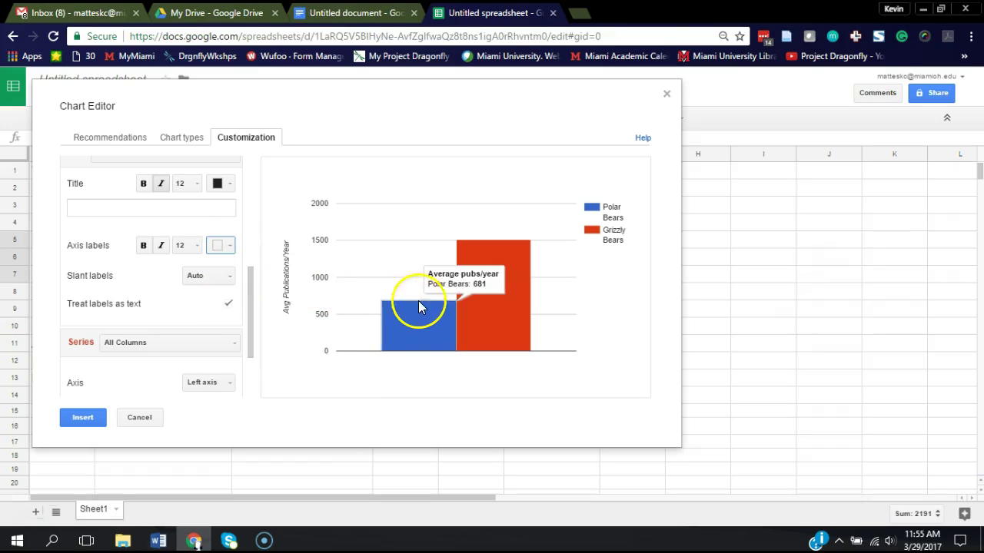
- Add constant-value error bars to all columns of the chart
mouse_move(532, 262)
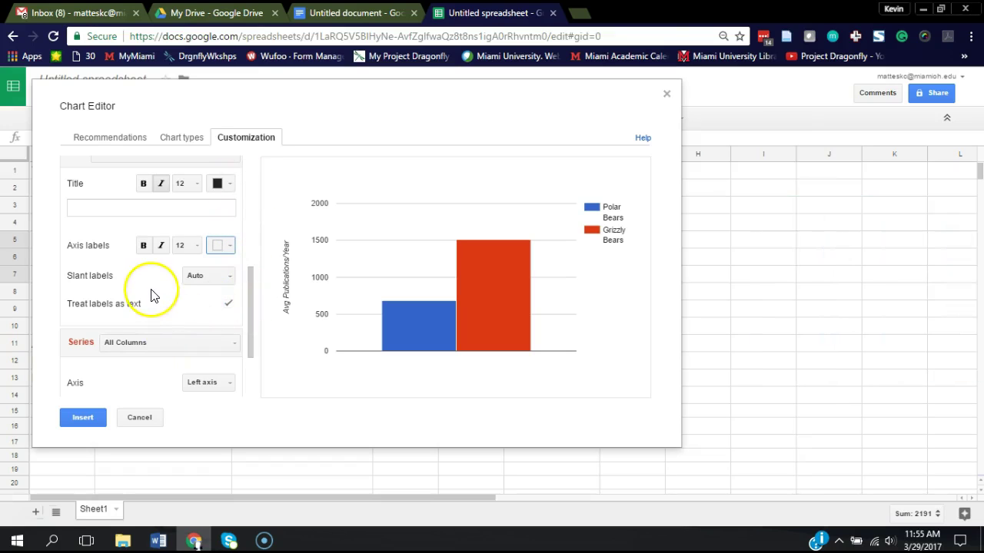
scroll(152, 294, "down", 1)
scroll(152, 288, "down", 3)
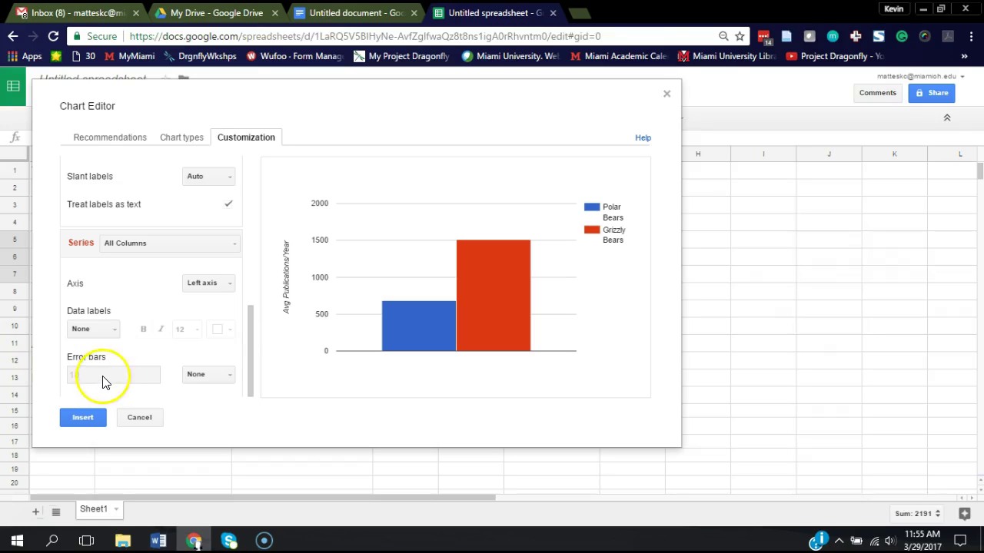
left_click(231, 376)
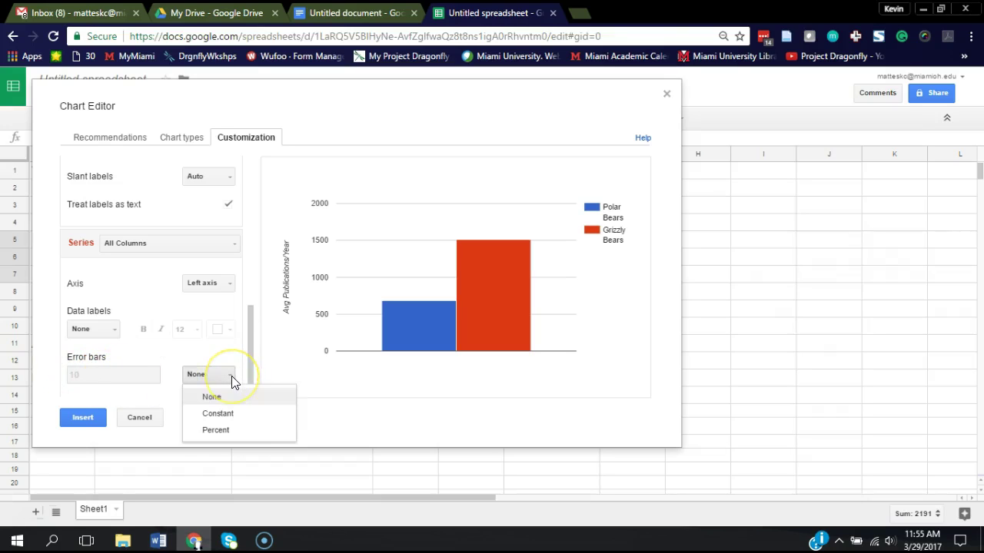
left_click(231, 416)
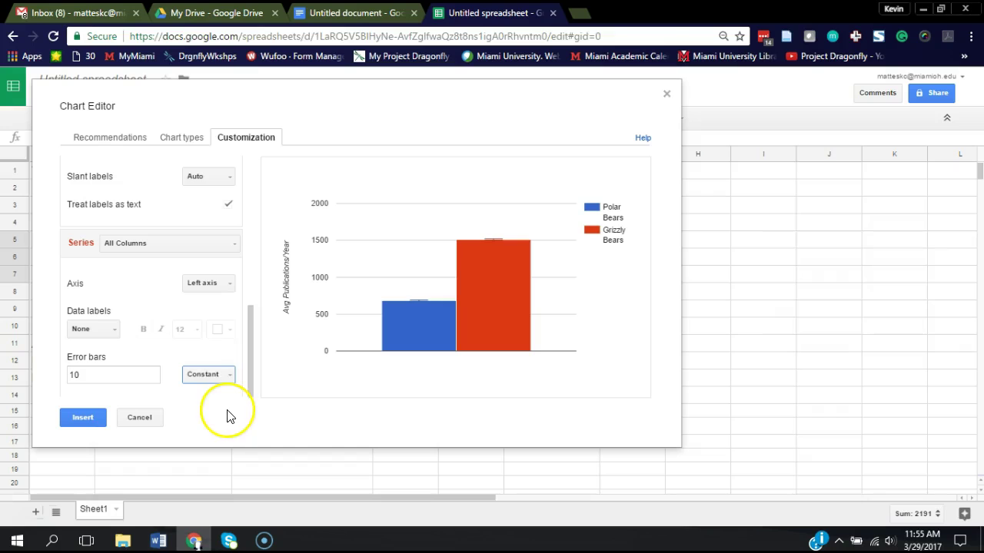
- Set the constant error bar value of the Polar Bears series to 49
left_click(237, 245)
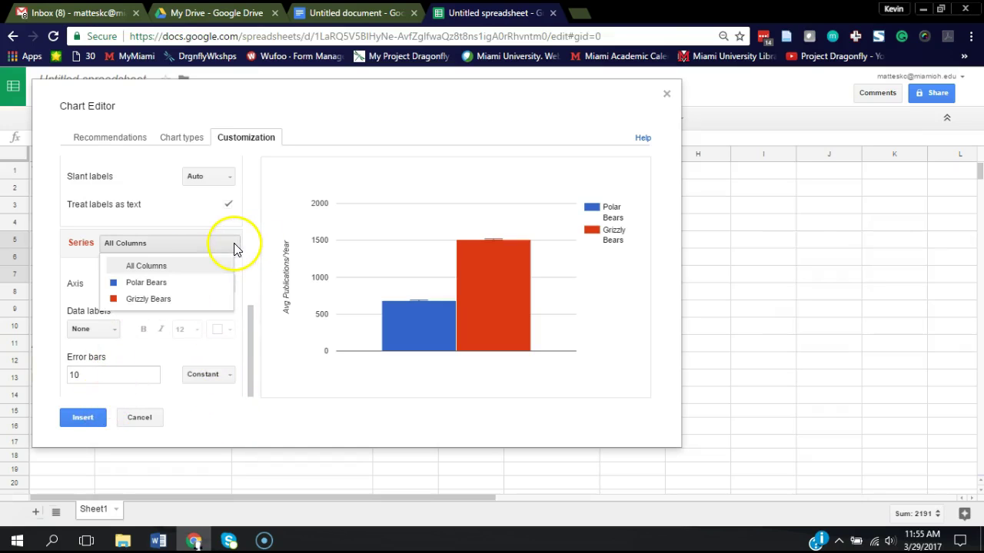
left_click(193, 283)
left_click(73, 389)
left_click_drag(51, 381, 48, 387)
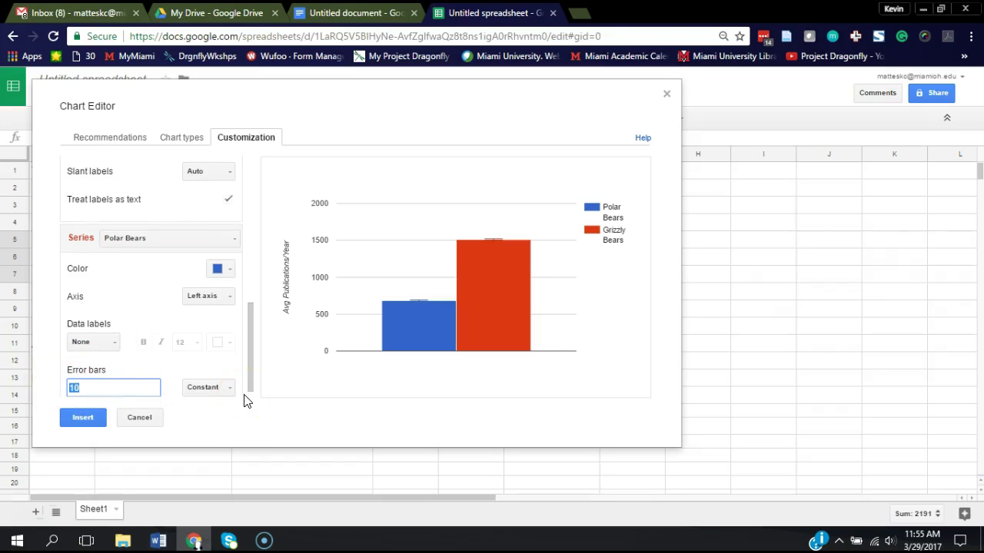
type("49")
- Set the constant error bar value of the Grizzly Bears series to 186
left_click(229, 237)
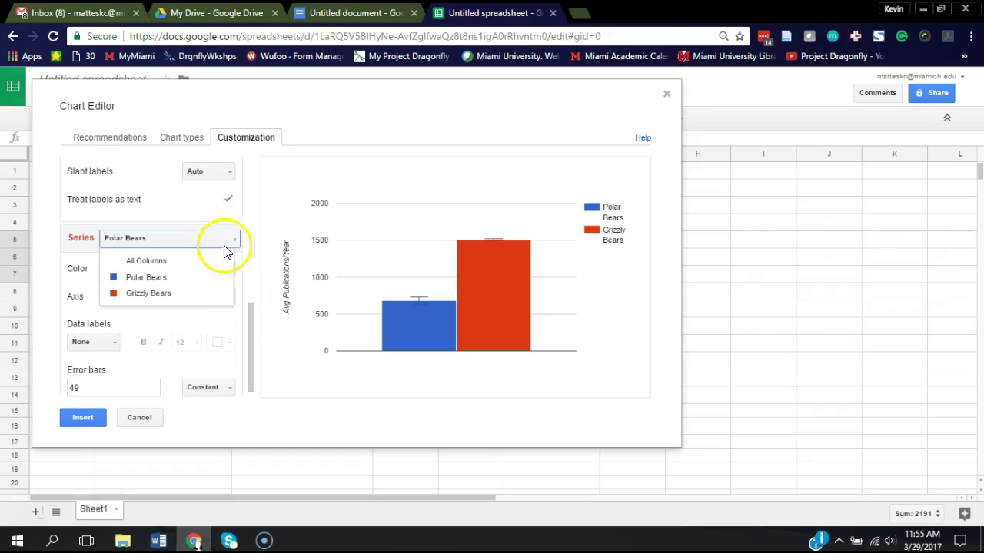
left_click(189, 293)
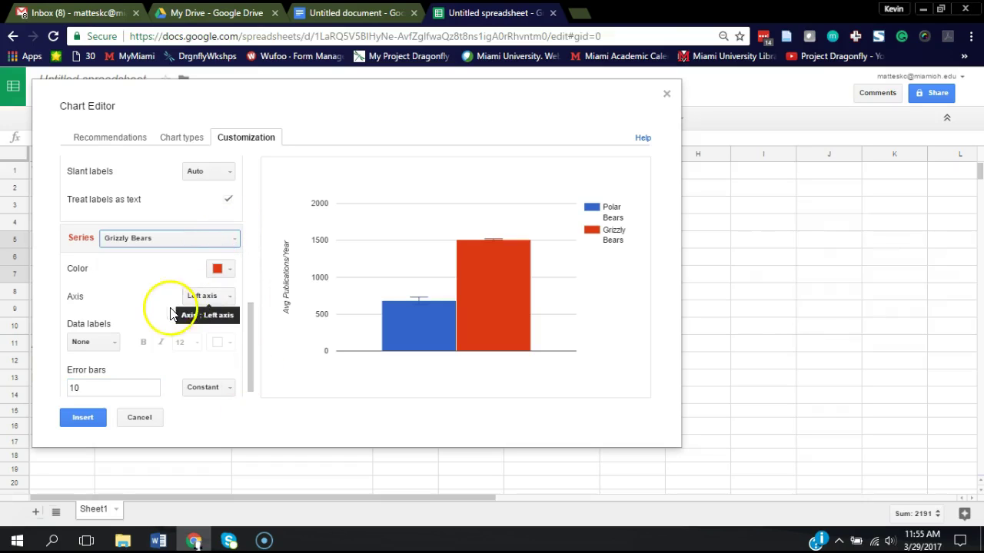
left_click(120, 389)
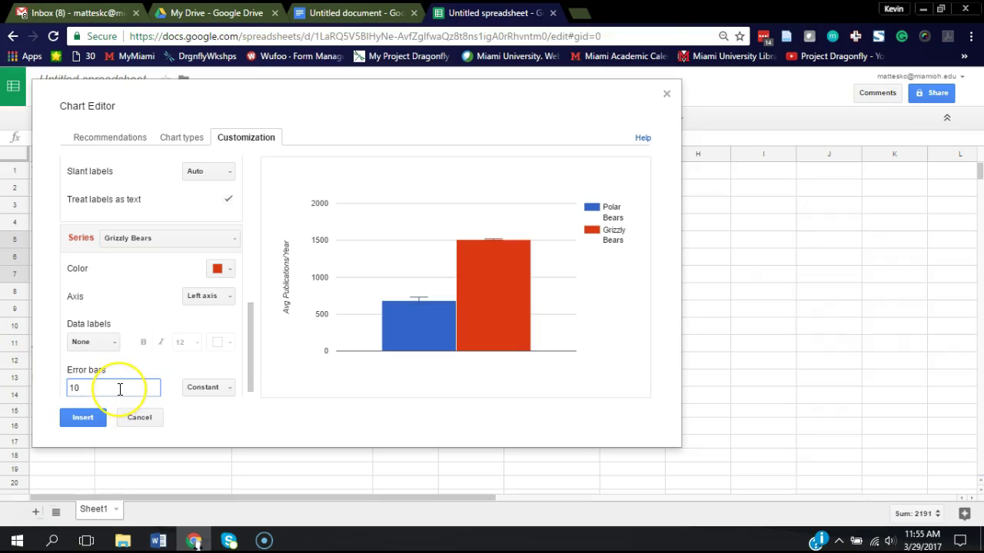
key("BackSpace")
key("BackSpace")
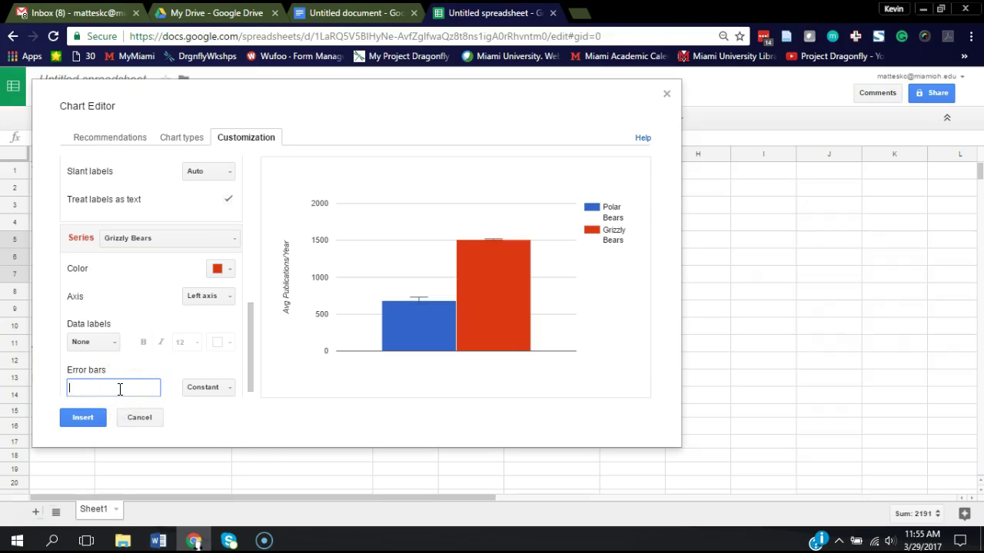
type("186")
left_click(126, 387)
left_click(390, 304)
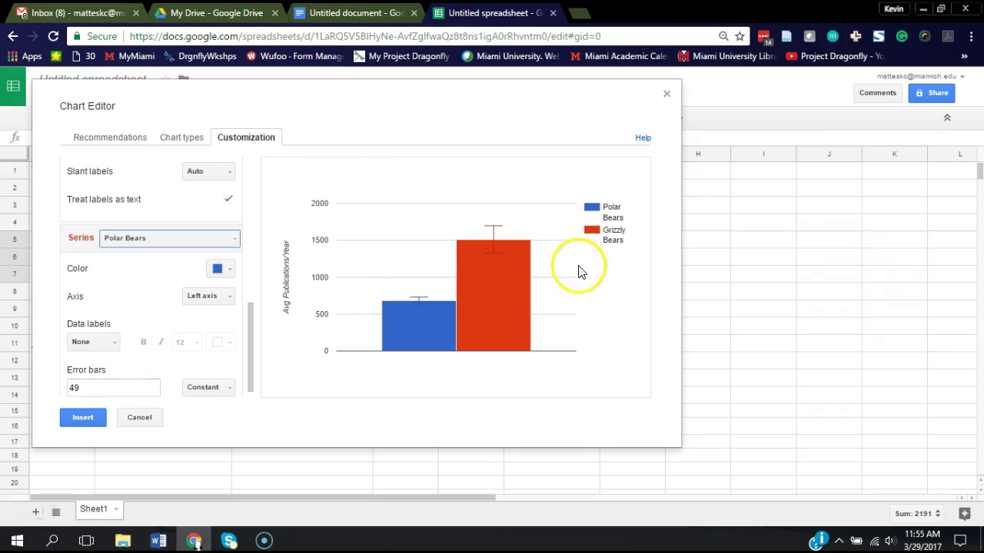